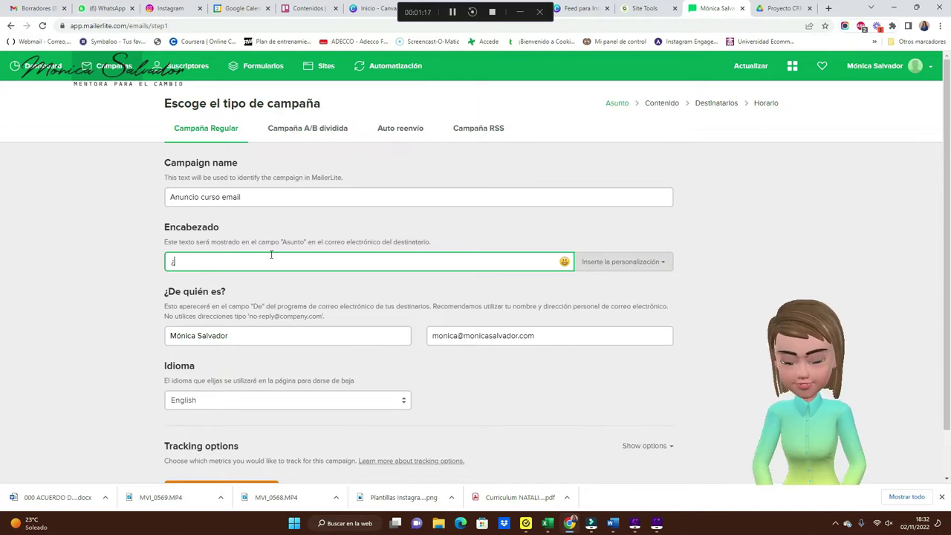
# Step: Enter the subject "¿Te has planteado empezar a enviar emails a tus clientes? Antes debes abrir este correo {$name}"
pyautogui.press('BackSpace')
pyautogui.write('e ')
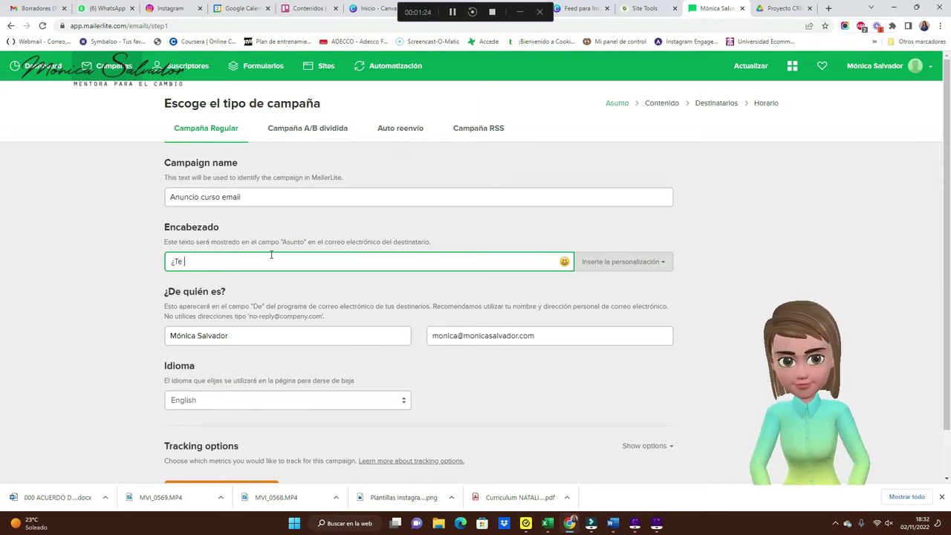
pyautogui.write('jas planteado empezar a ')
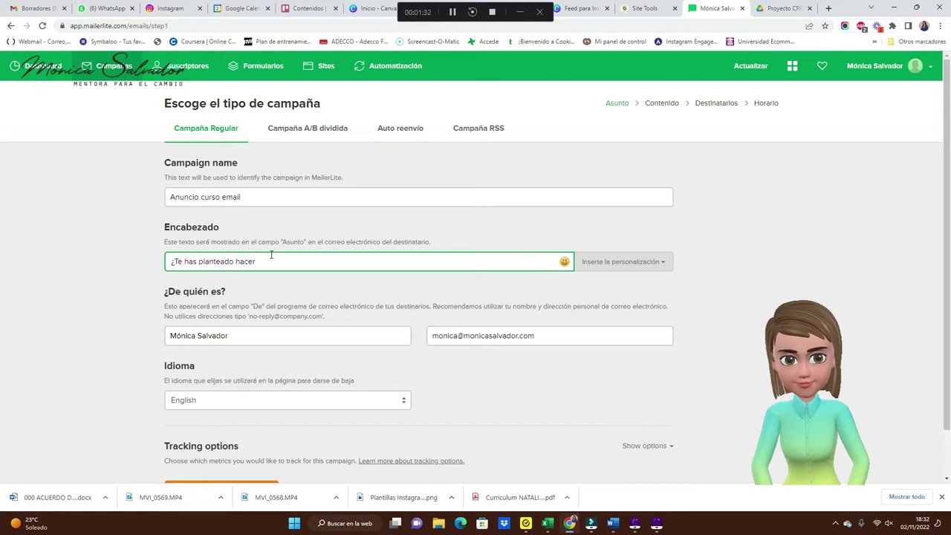
pyautogui.write('enviar ')
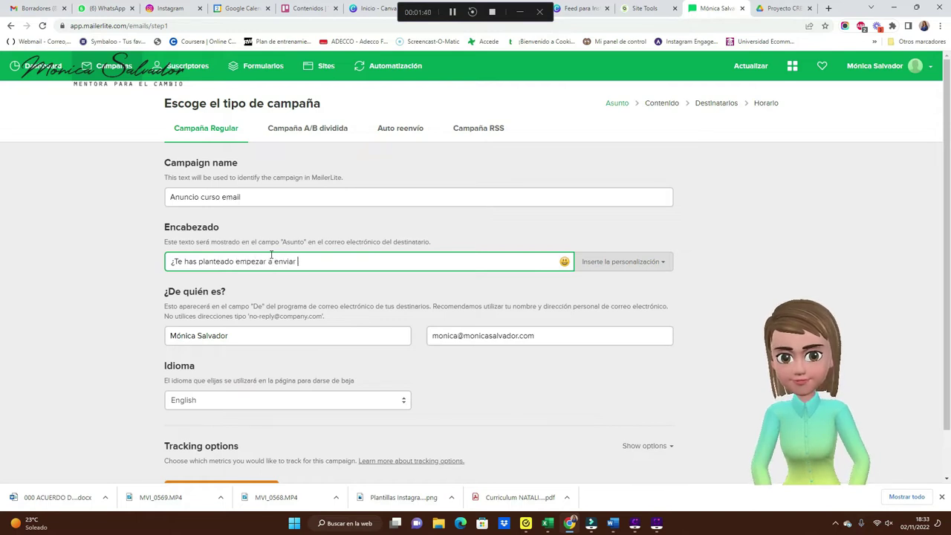
pyautogui.write('emails a tus clientes? Antes de bes abrir este correo {$name}')
pyautogui.click(486, 280)
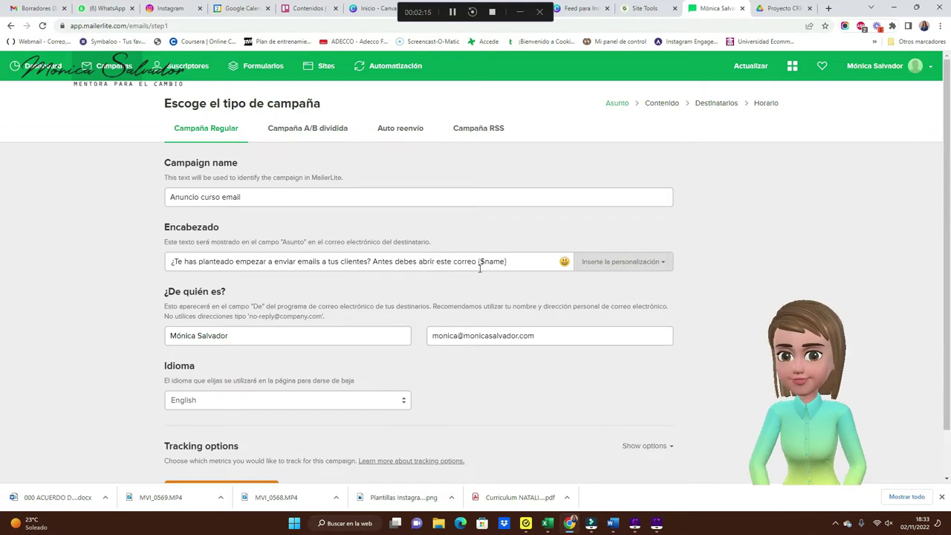
# Step: Add a heart-eyed emoji after {$name} at the end of the campaign subject
pyautogui.click(564, 264)
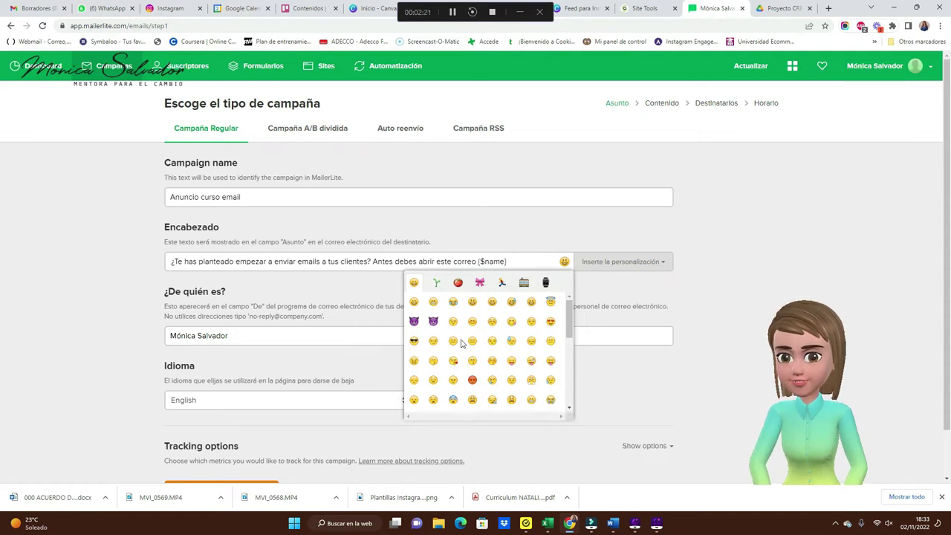
pyautogui.scroll(-3, 513, 344)
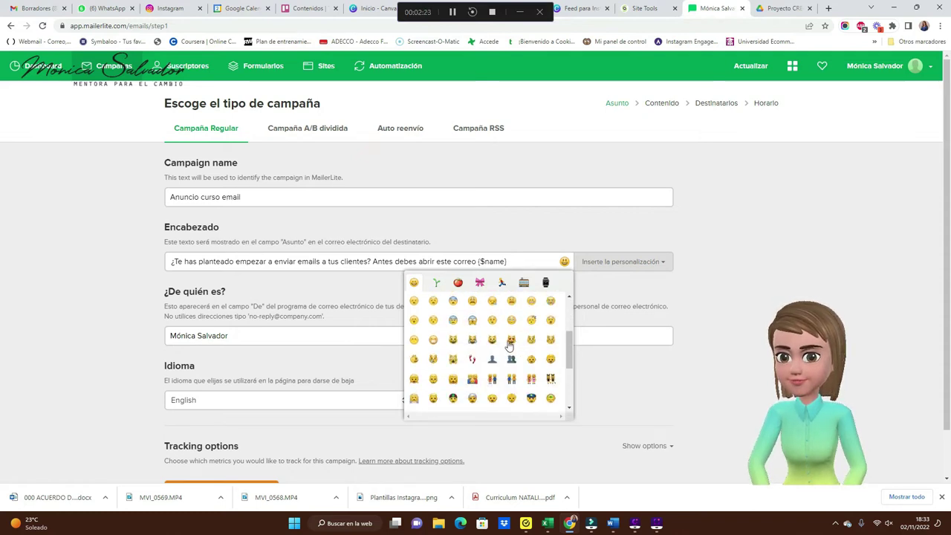
pyautogui.click(432, 311)
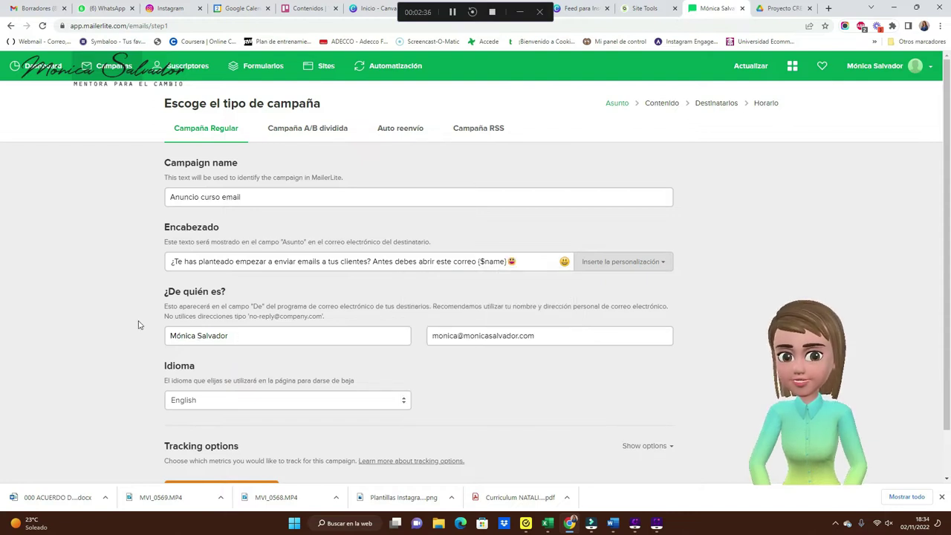
# Step: Set the campaign language to Español and continue to the content stage
pyautogui.click(402, 408)
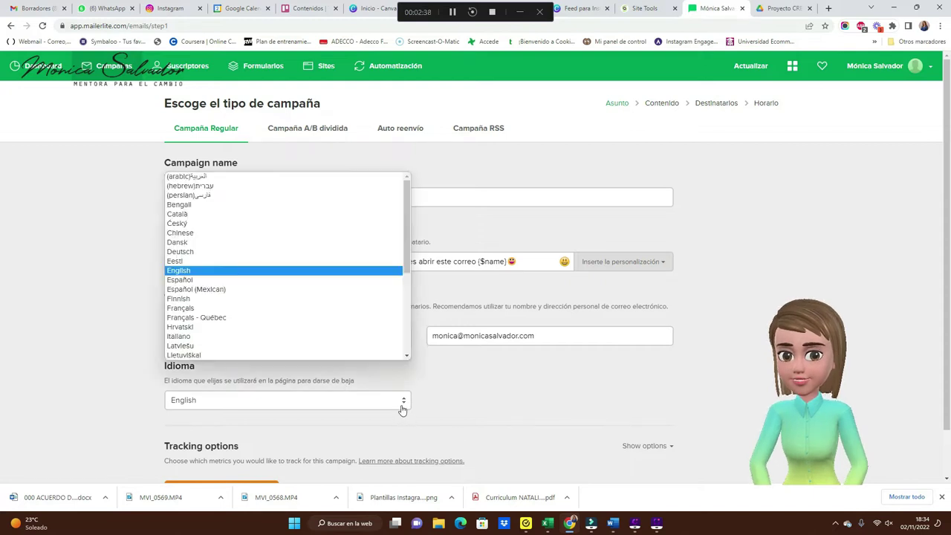
pyautogui.click(260, 281)
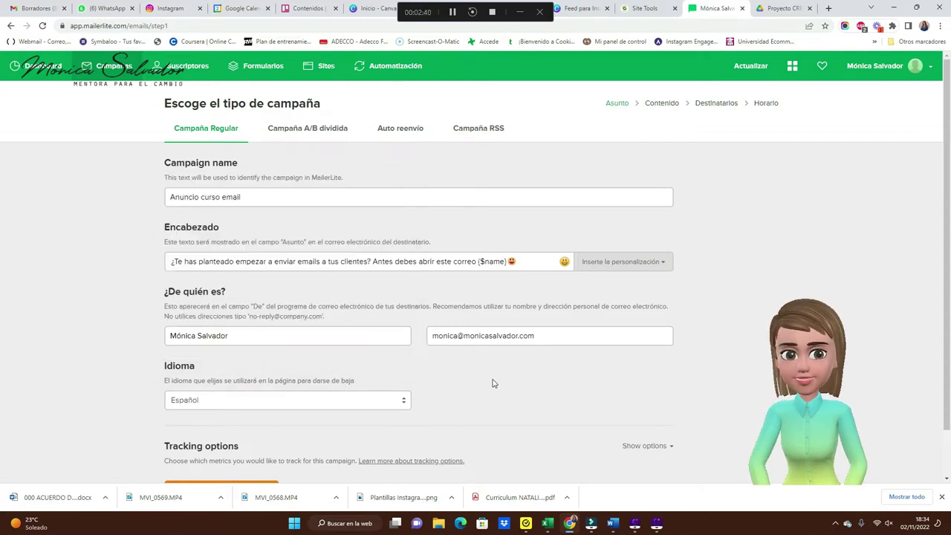
pyautogui.scroll(-1, 531, 395)
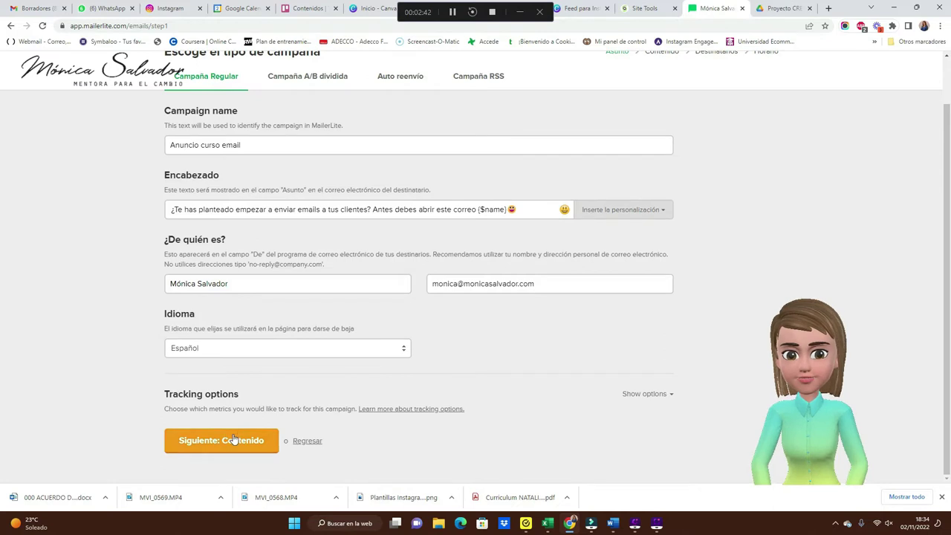
pyautogui.click(247, 444)
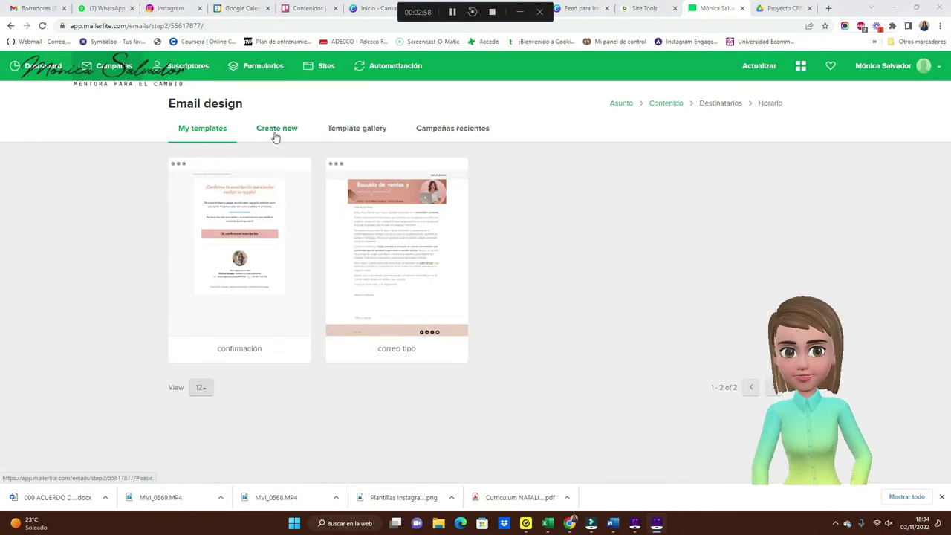
# Step: Look through the template gallery and select the second newsletter among the recent sent campaigns as the email design
pyautogui.click(377, 134)
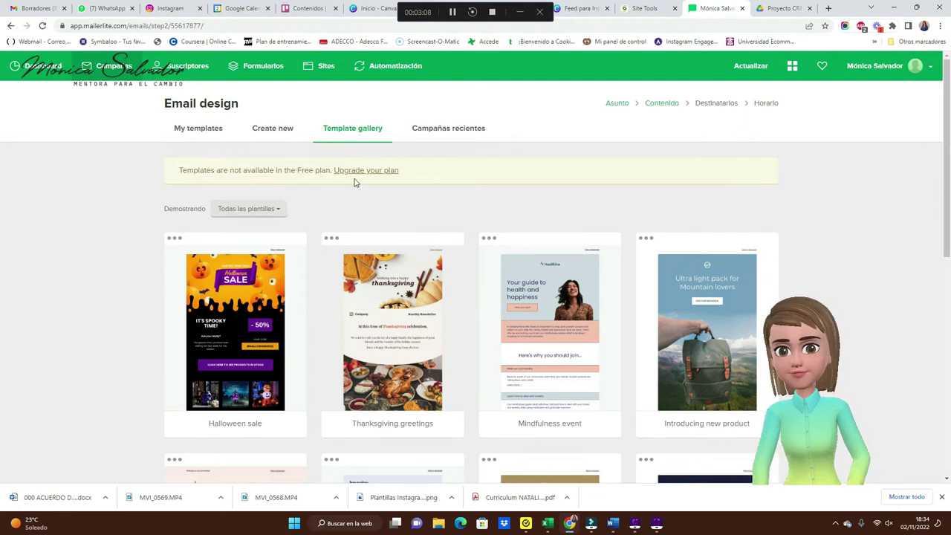
pyautogui.scroll(-3, 354, 179)
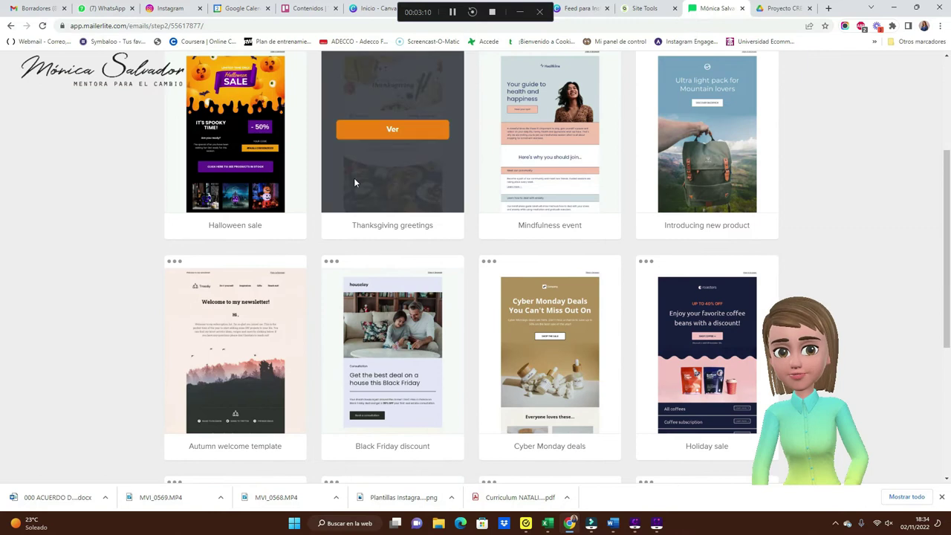
pyautogui.scroll(3, 354, 178)
pyautogui.click(448, 132)
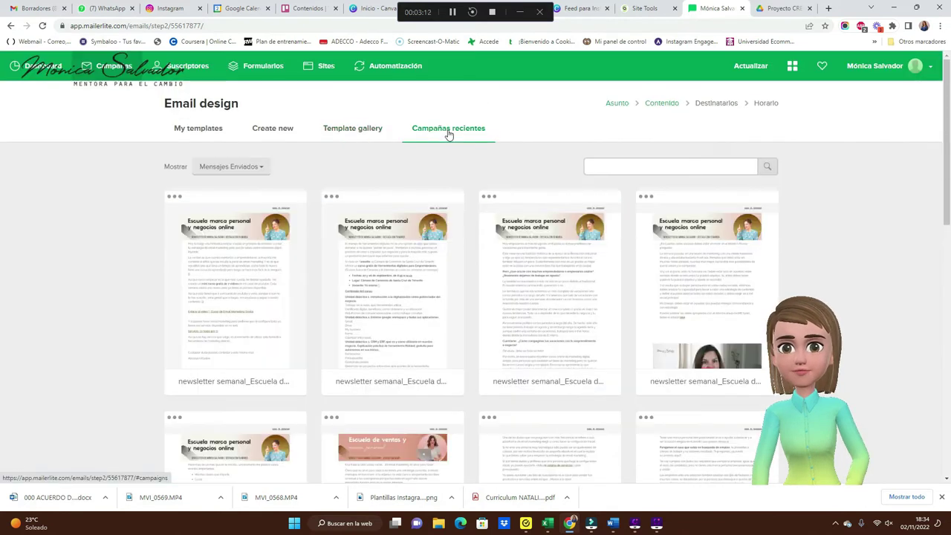
pyautogui.moveTo(644, 312)
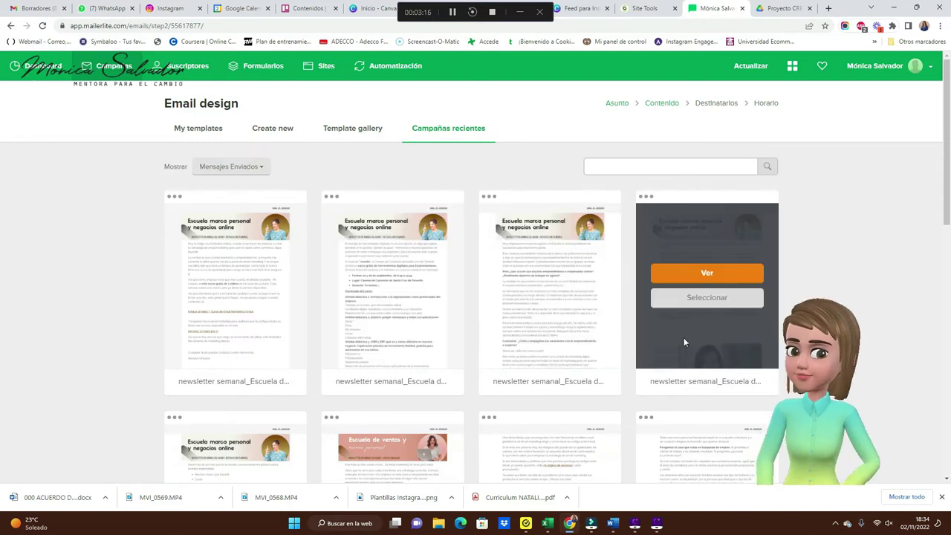
pyautogui.moveTo(393, 236)
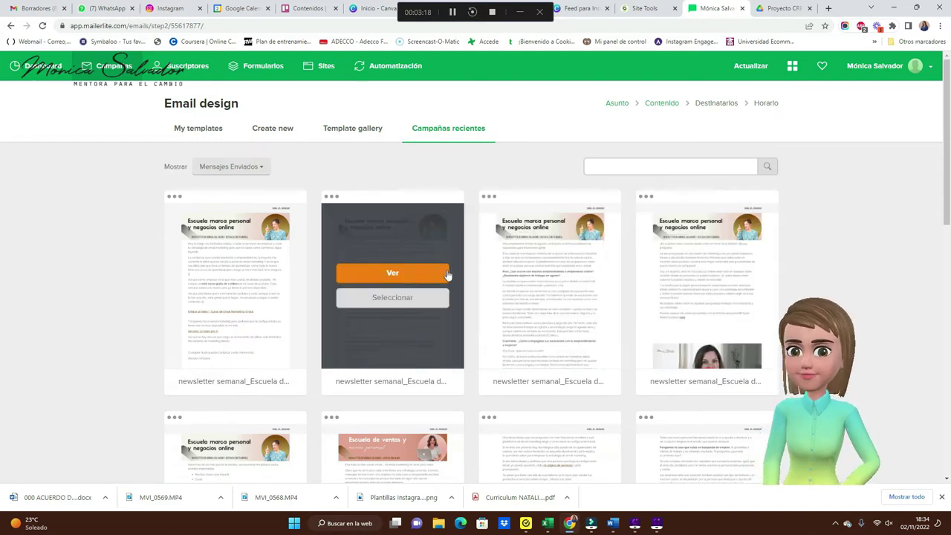
pyautogui.click(405, 301)
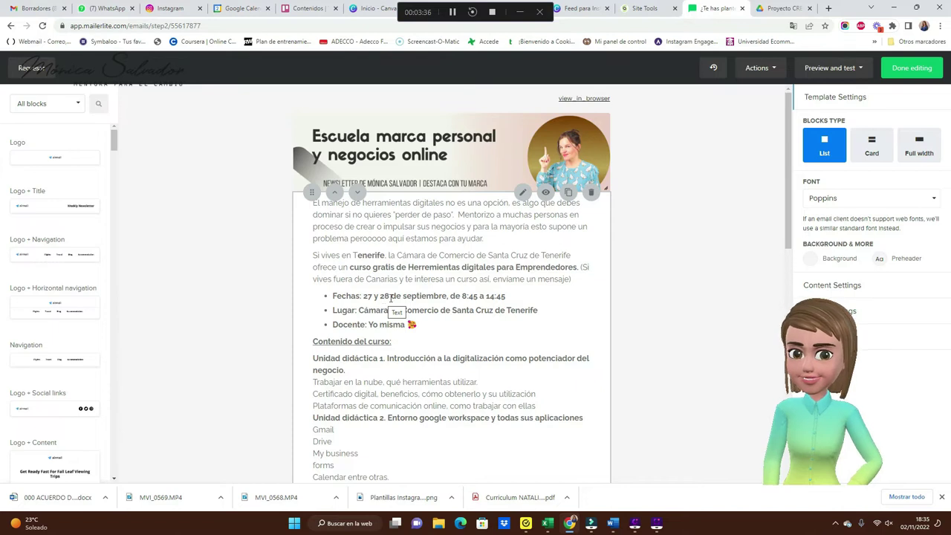
# Step: Review the reused newsletter from header to footer and examine the available block categories and content blocks
pyautogui.scroll(-10, 474, 336)
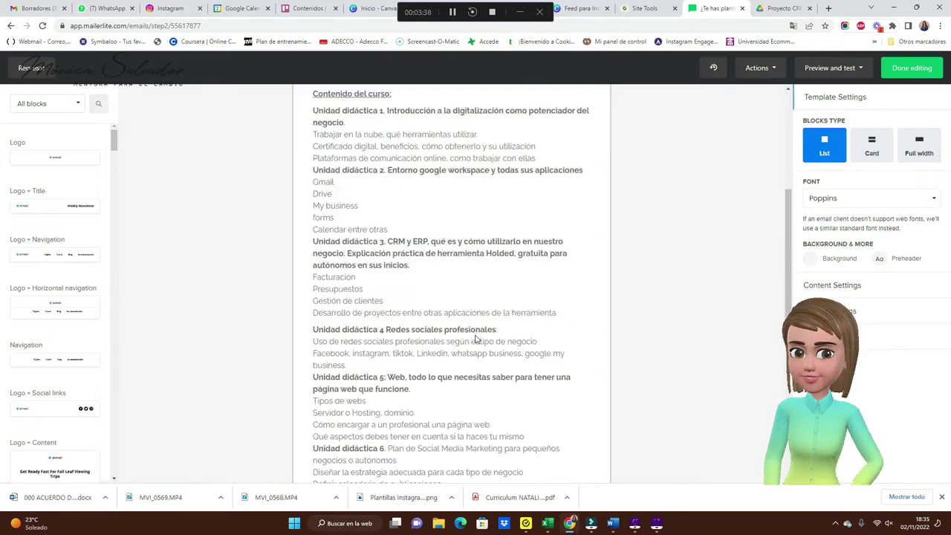
pyautogui.scroll(-3, 476, 339)
pyautogui.scroll(5, 475, 336)
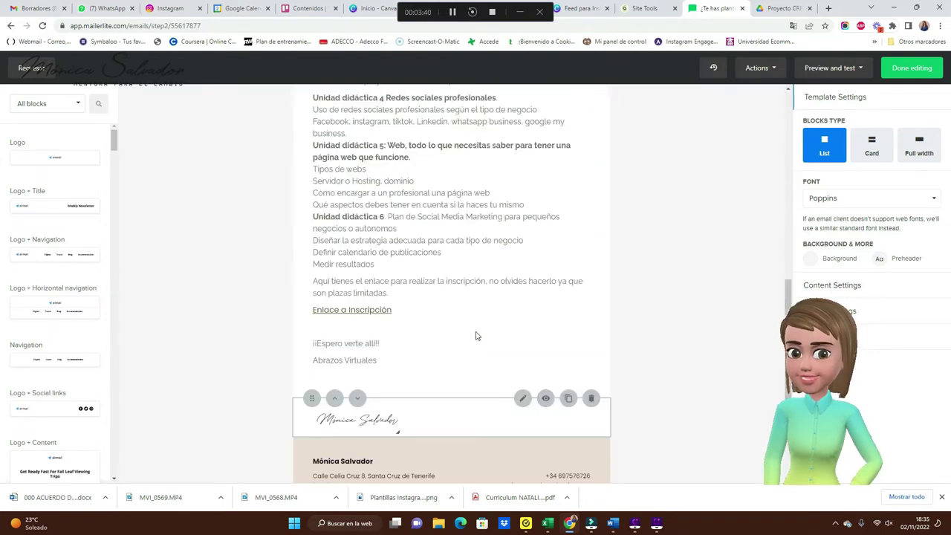
pyautogui.scroll(3, 476, 336)
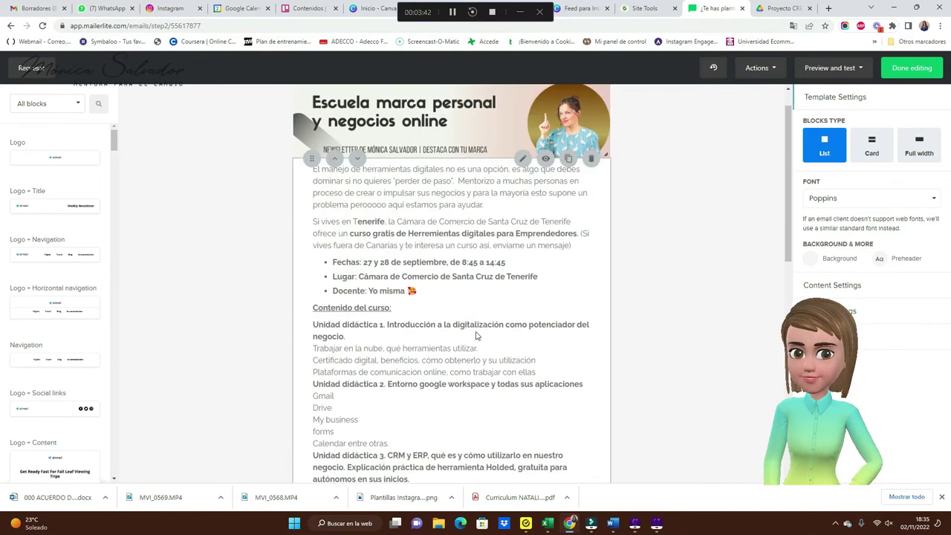
pyautogui.scroll(1, 476, 336)
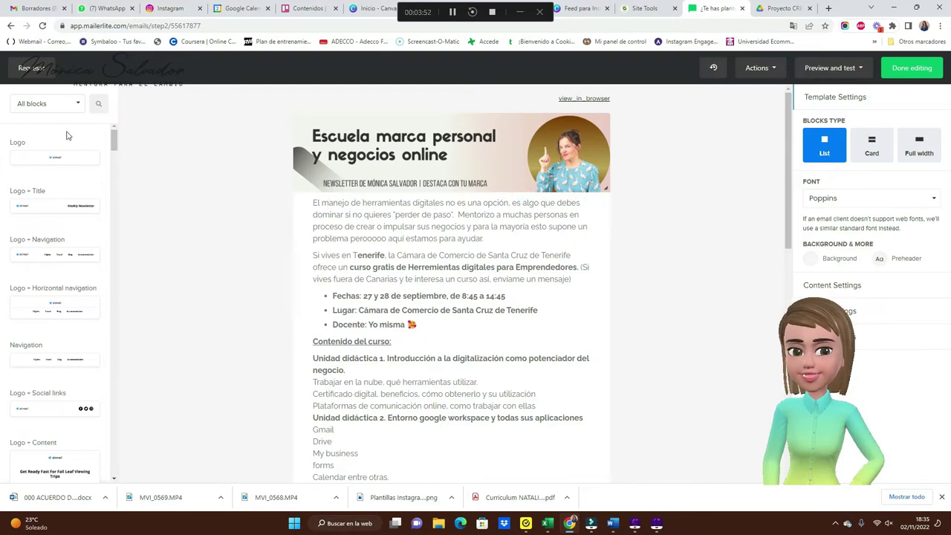
pyautogui.click(73, 108)
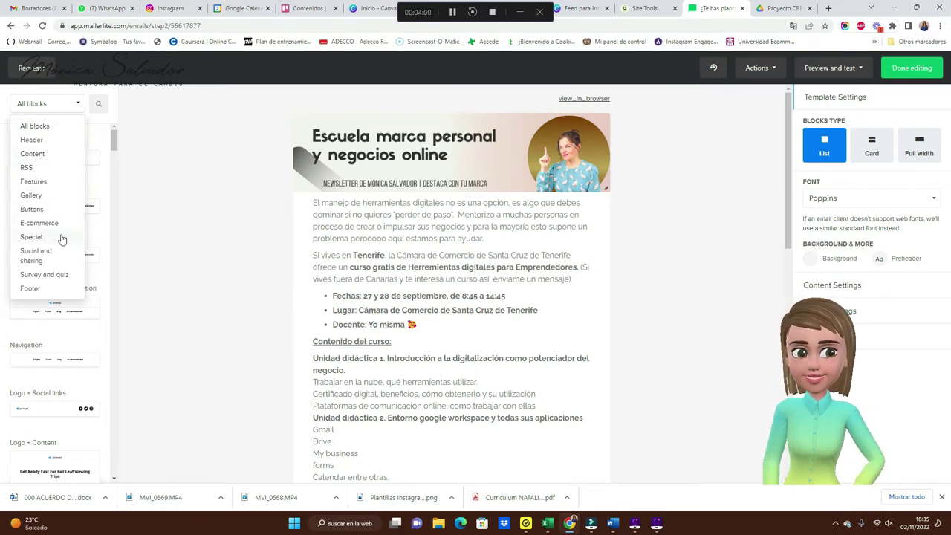
pyautogui.scroll(-2, 38, 242)
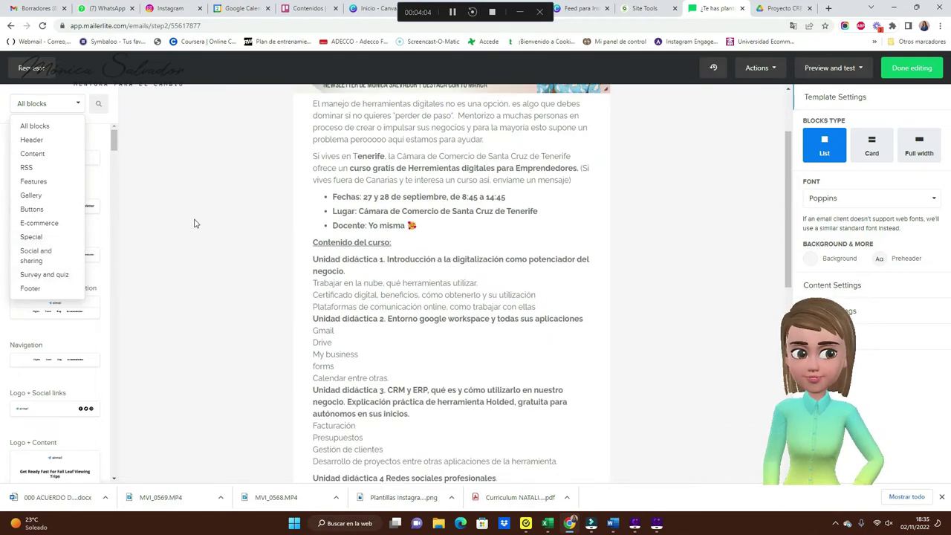
pyautogui.click(171, 261)
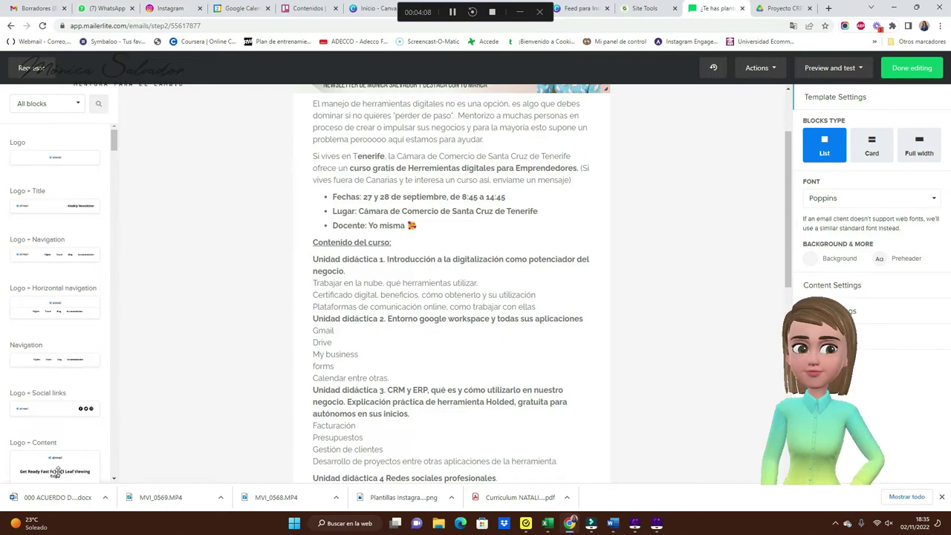
pyautogui.scroll(-10, 57, 458)
pyautogui.scroll(-10, 60, 454)
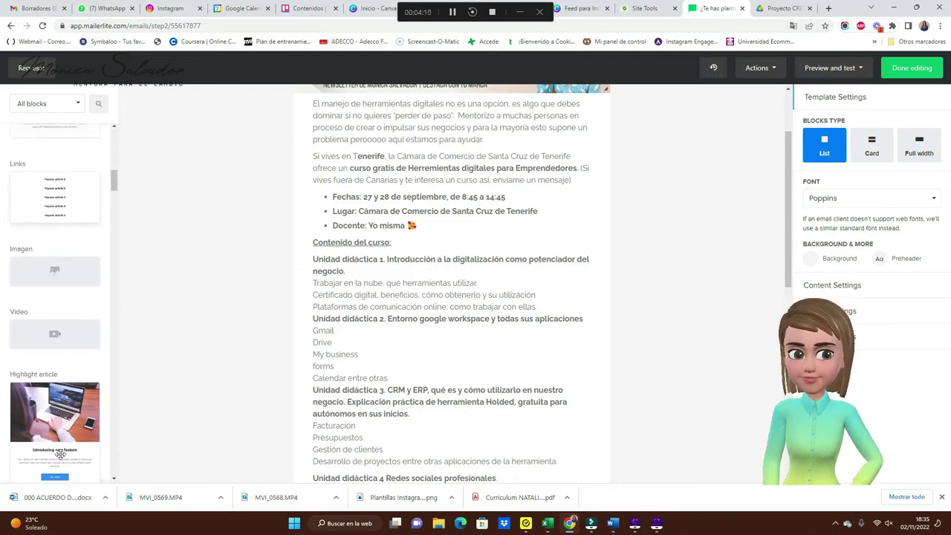
pyautogui.scroll(5, 61, 454)
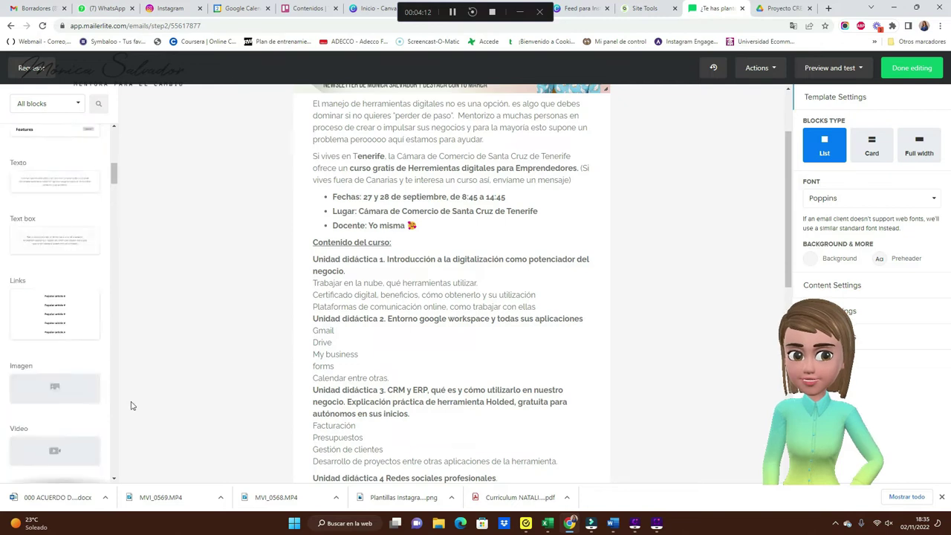
pyautogui.scroll(2, 367, 352)
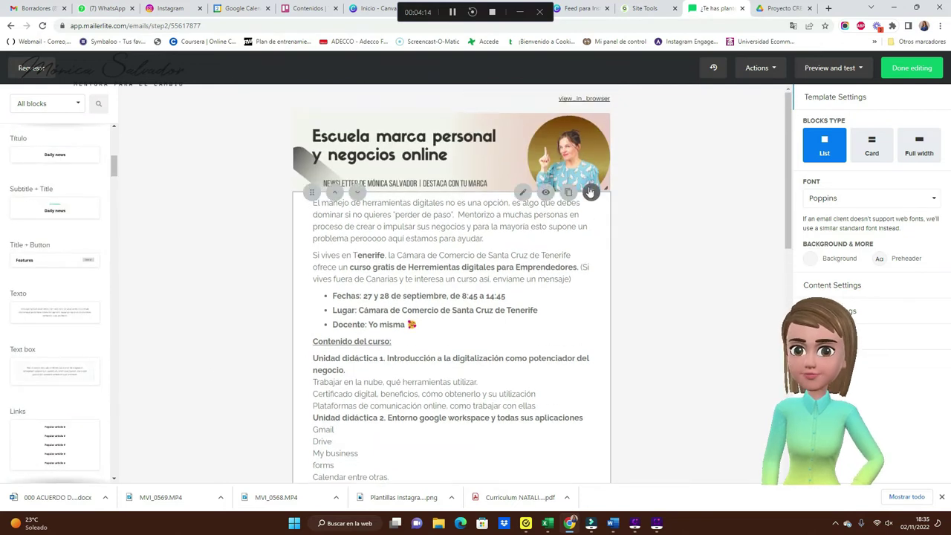
# Step: Delete the text, header image, signature and footer blocks to empty the email layout
pyautogui.click(591, 192)
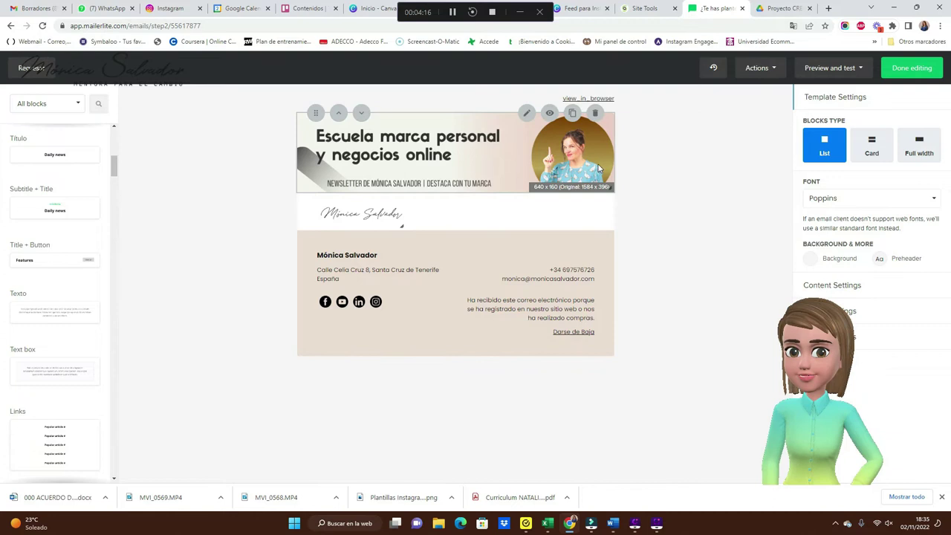
pyautogui.click(596, 112)
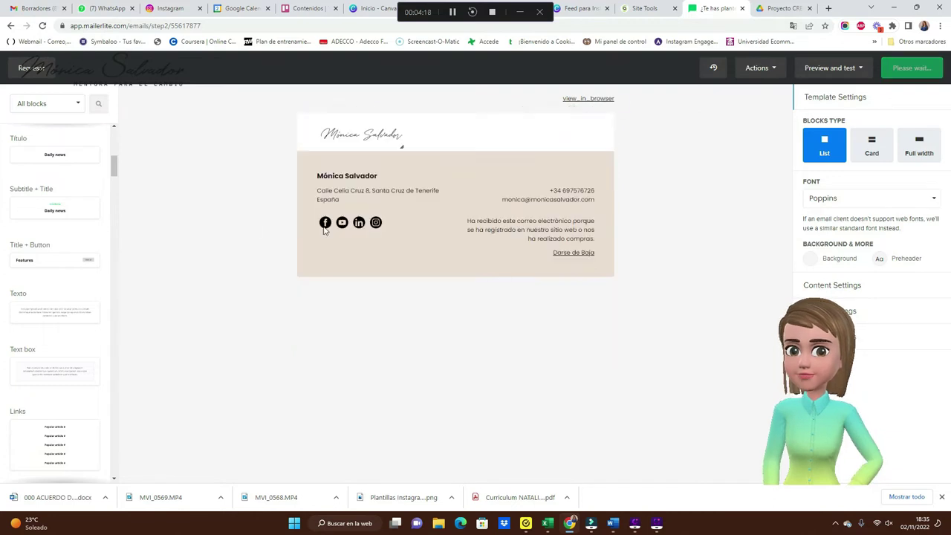
pyautogui.click(596, 113)
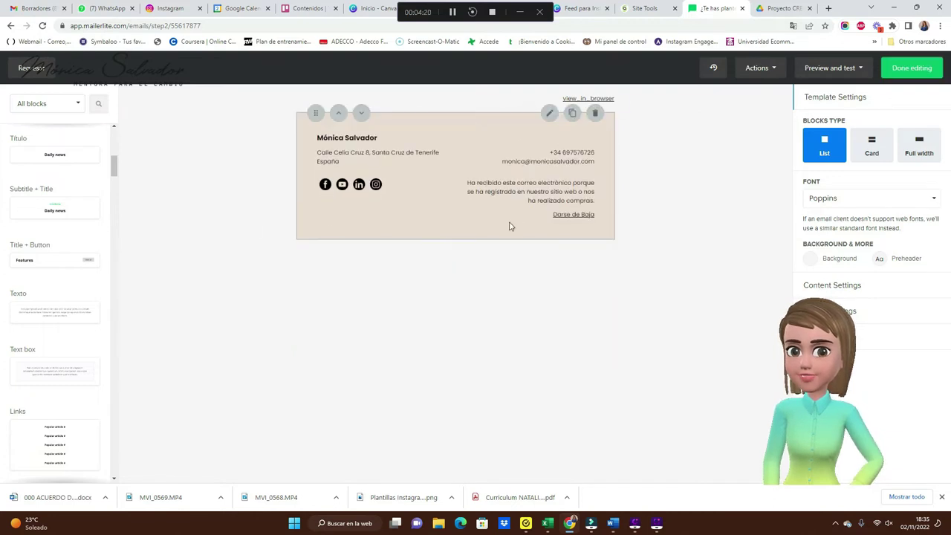
pyautogui.click(595, 113)
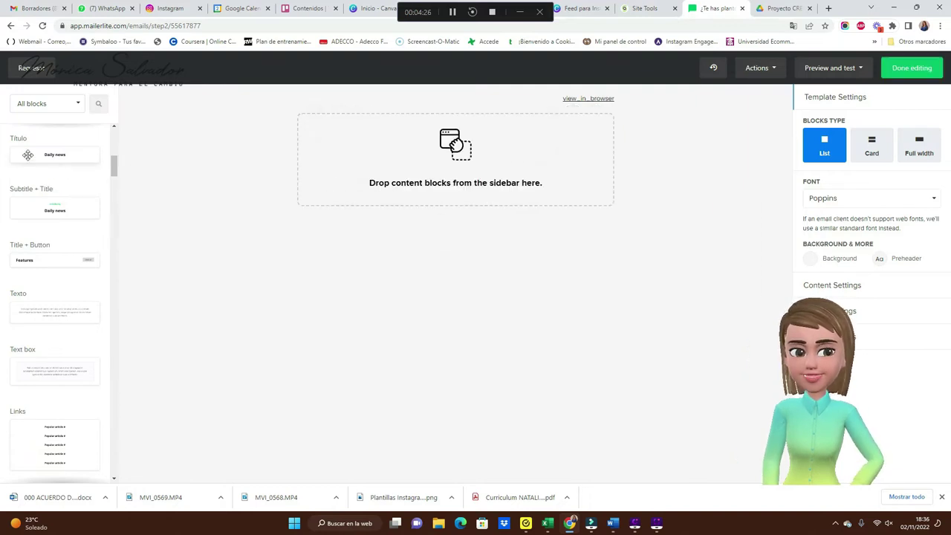
# Step: Add a Título block to the empty email layout and set its heading to "Newsletter marca personal"
pyautogui.moveTo(27, 155); pyautogui.dragTo(383, 178)
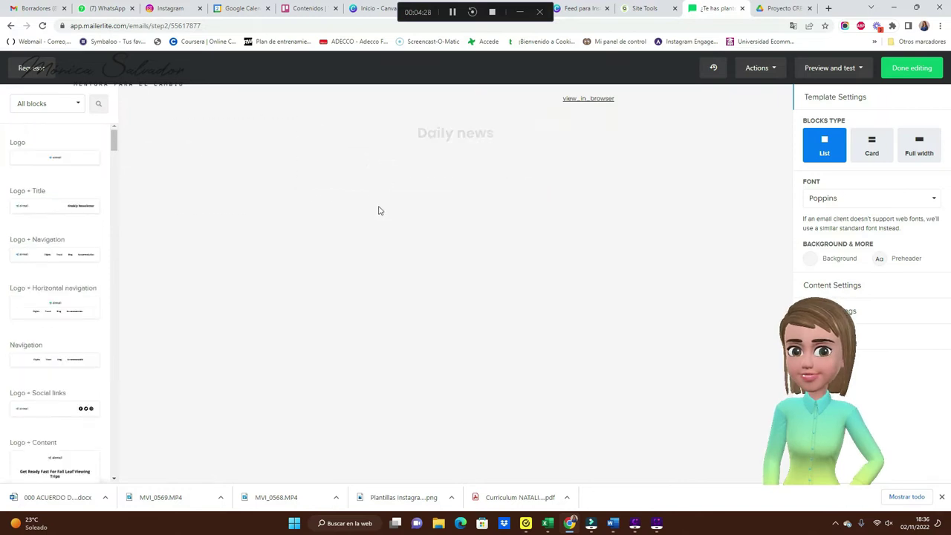
pyautogui.click(458, 130)
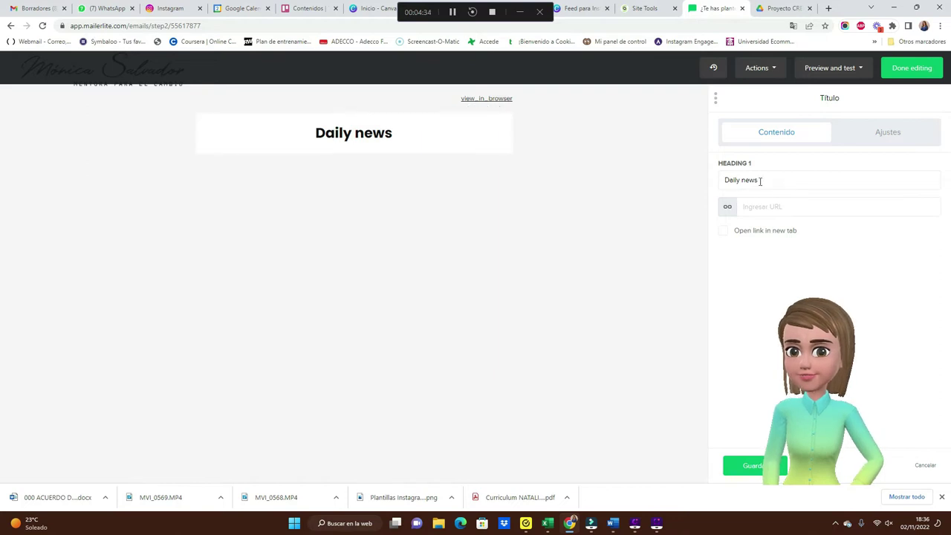
pyautogui.moveTo(760, 181); pyautogui.dragTo(701, 185)
pyautogui.write('Ne')
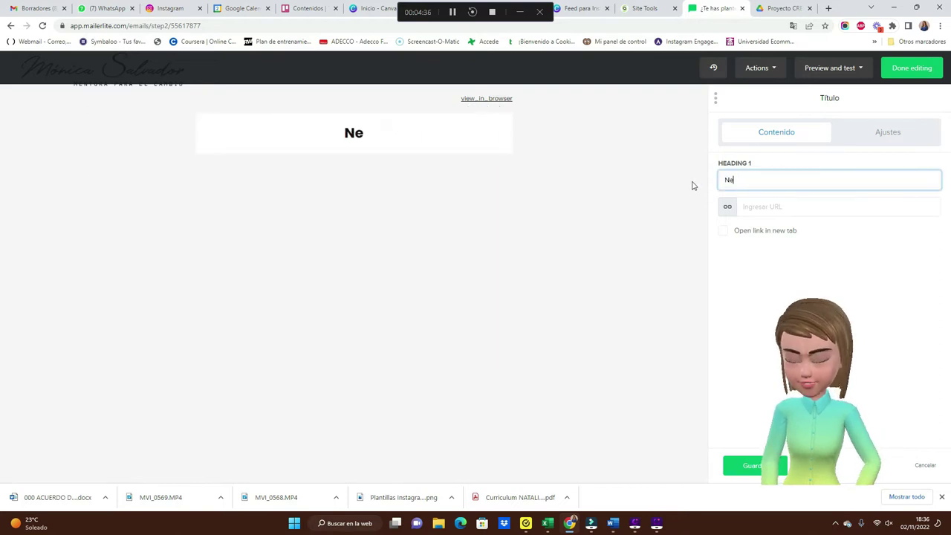
pyautogui.write('wslette')
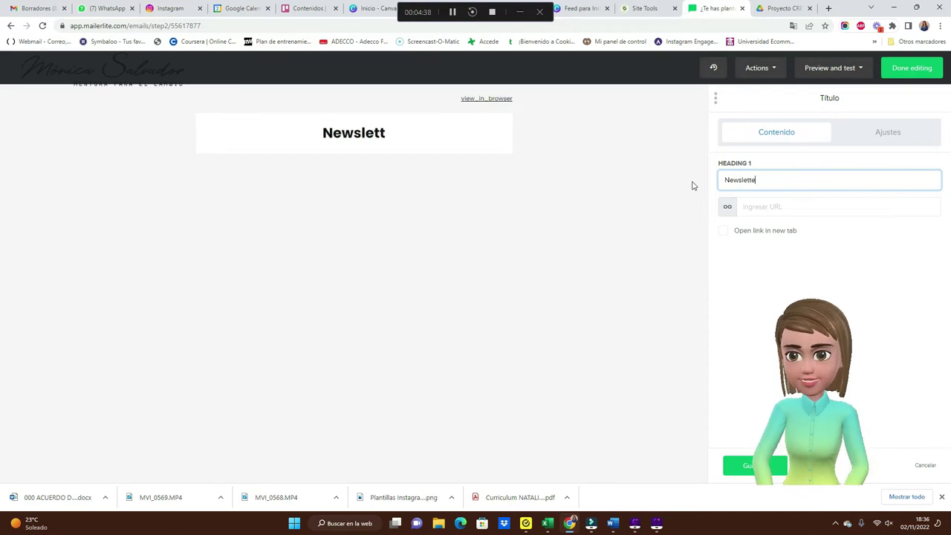
pyautogui.write('r marca personal')
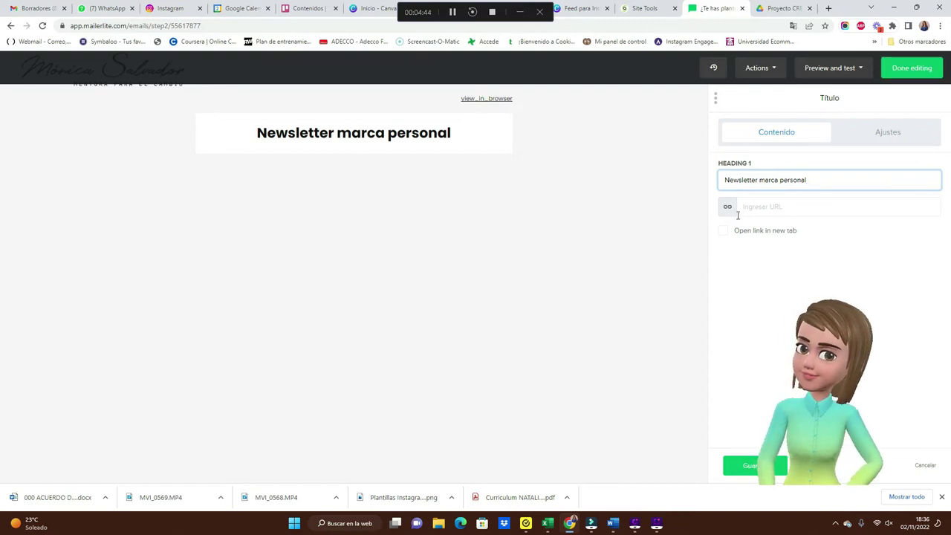
# Step: Set the title block's background color to the recently used beige #ebded4
pyautogui.click(850, 142)
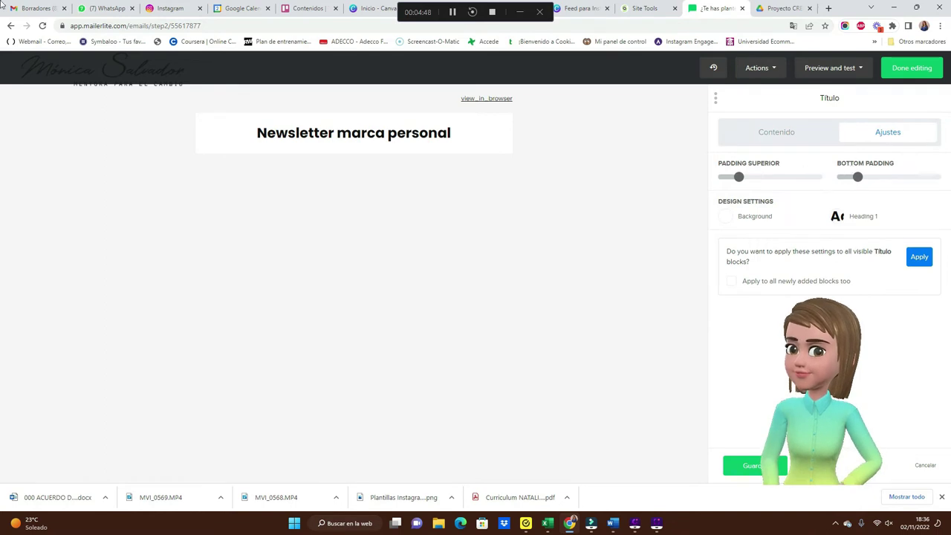
pyautogui.moveTo(738, 176)
pyautogui.mouseDown()
pyautogui.moveTo(790, 183)
pyautogui.moveTo(743, 183)
pyautogui.mouseUp()
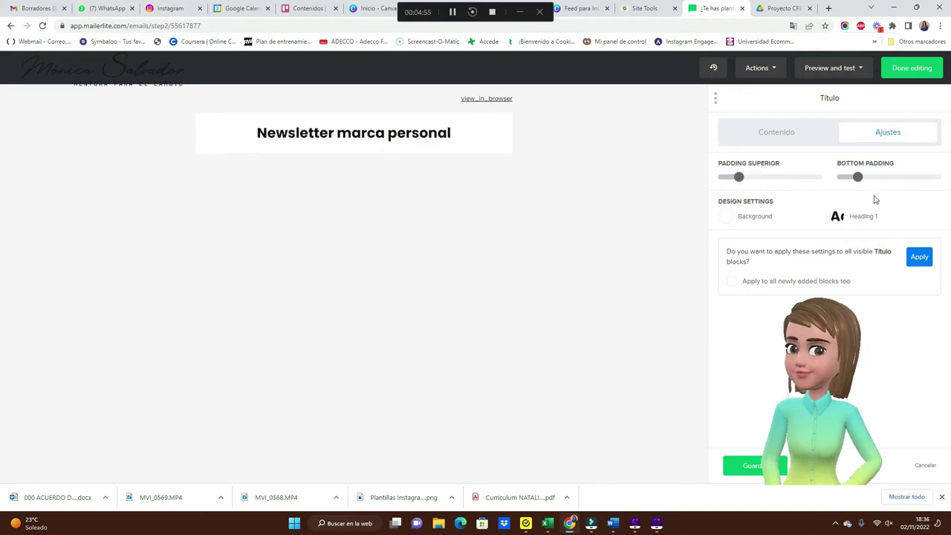
pyautogui.click(732, 222)
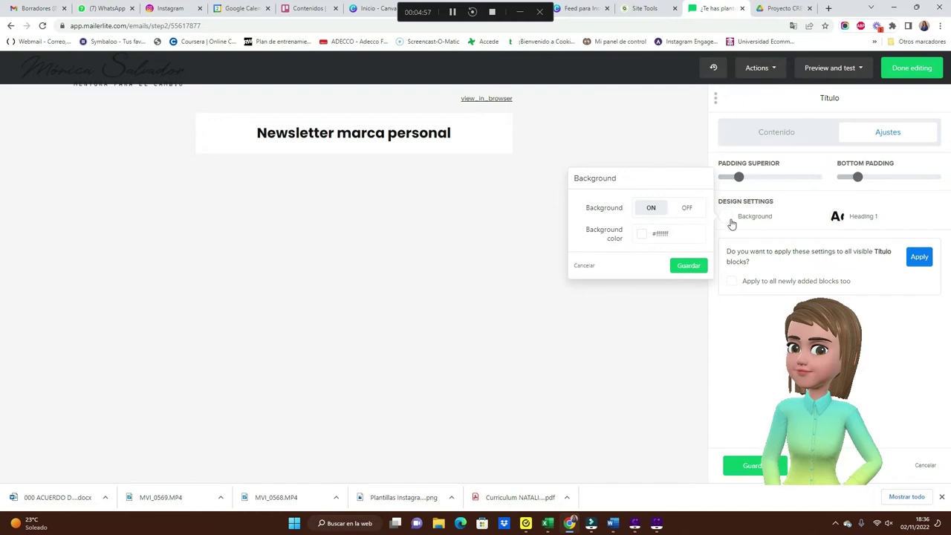
pyautogui.click(642, 237)
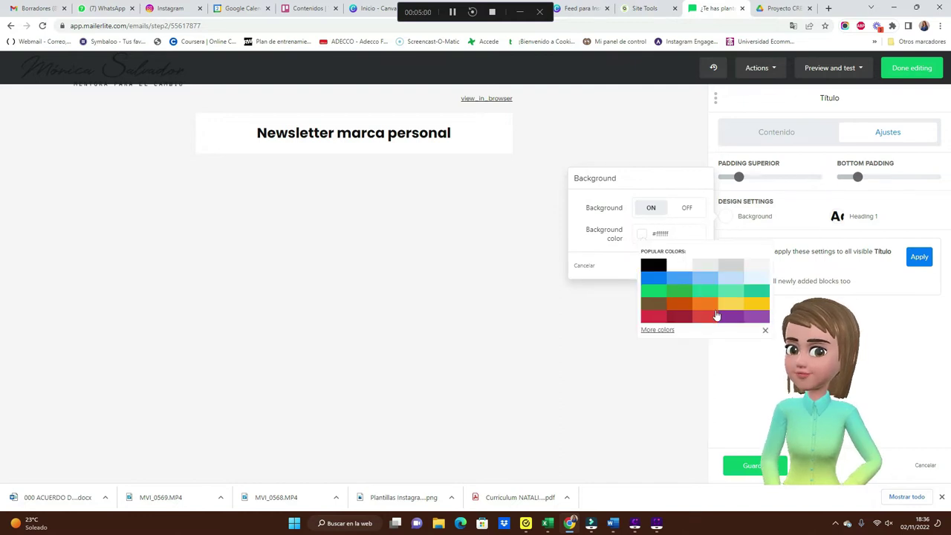
pyautogui.click(652, 333)
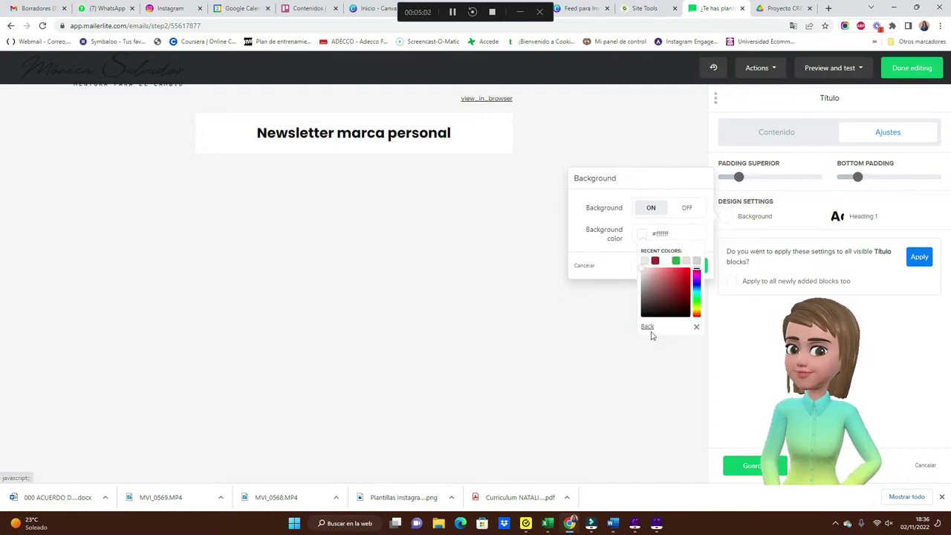
pyautogui.click(684, 262)
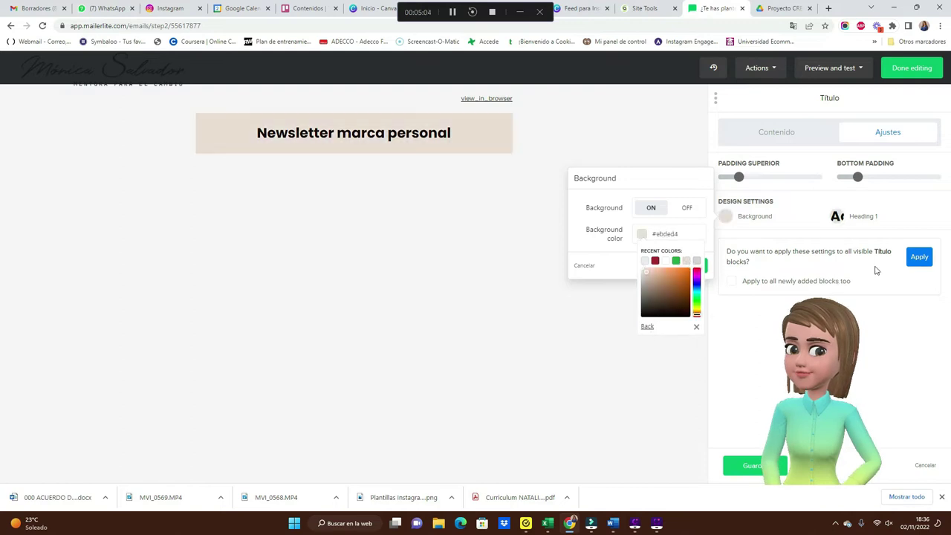
# Step: Change the title block's Heading 1 font to Montserrat Alternates
pyautogui.click(838, 217)
pyautogui.click(838, 217)
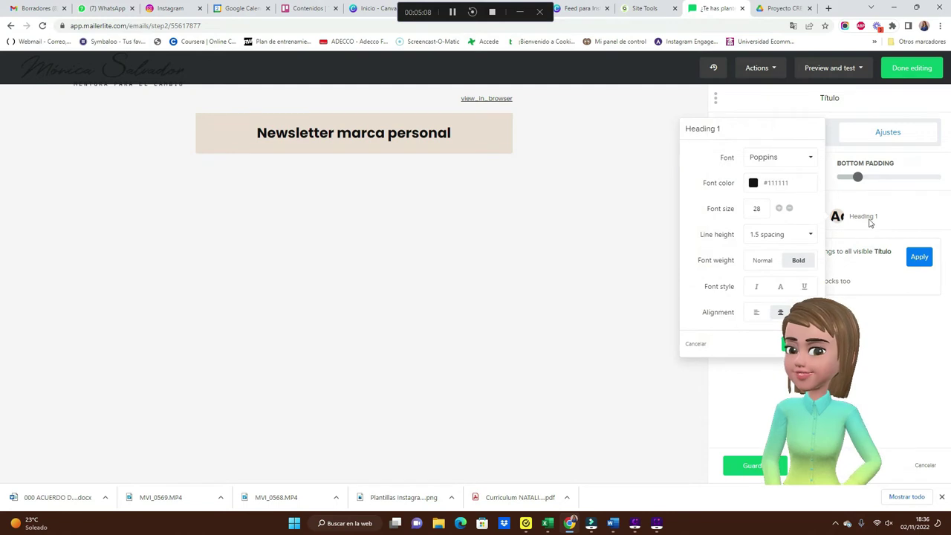
pyautogui.click(808, 159)
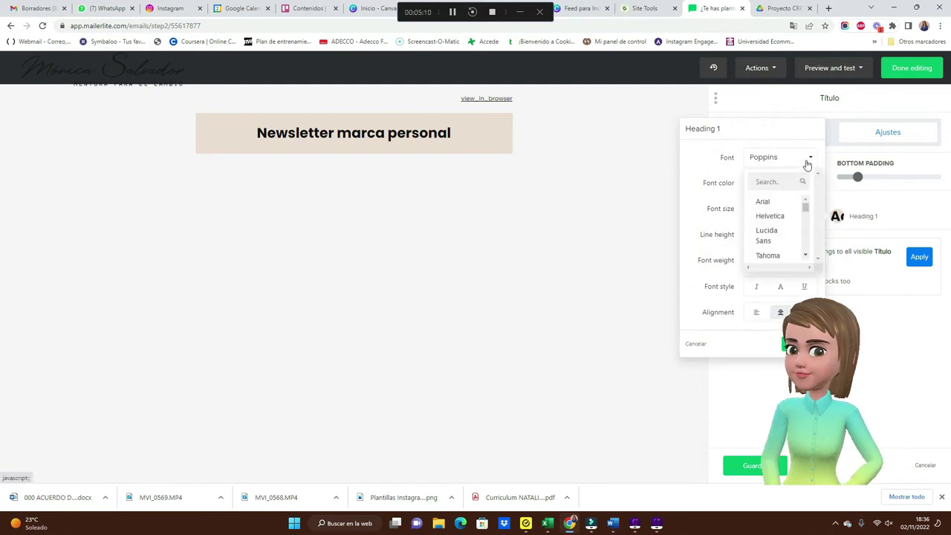
pyautogui.scroll(-3, 791, 215)
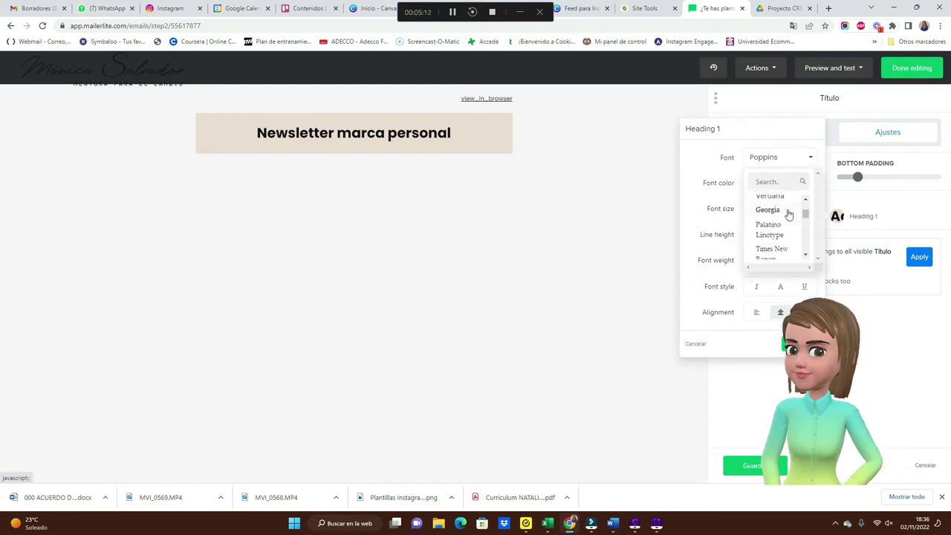
pyautogui.scroll(-4, 789, 215)
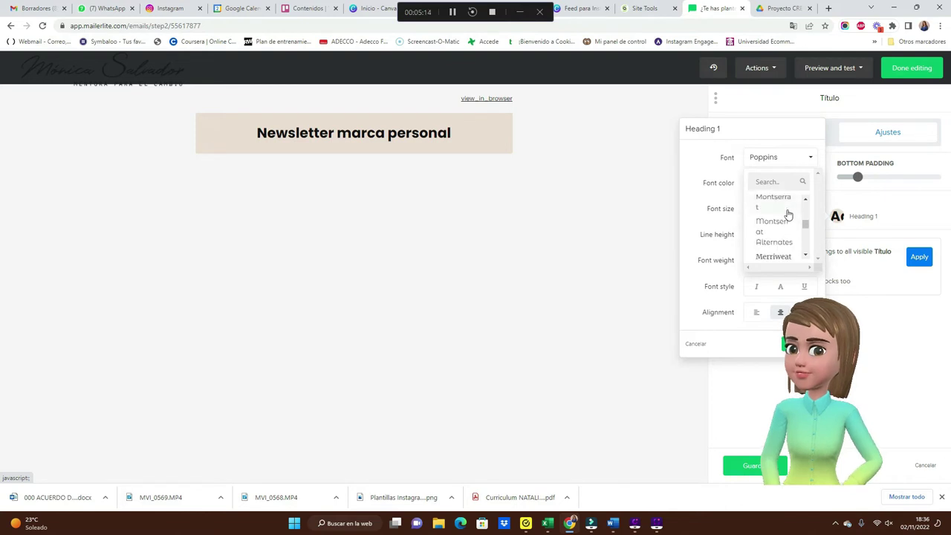
pyautogui.click(782, 224)
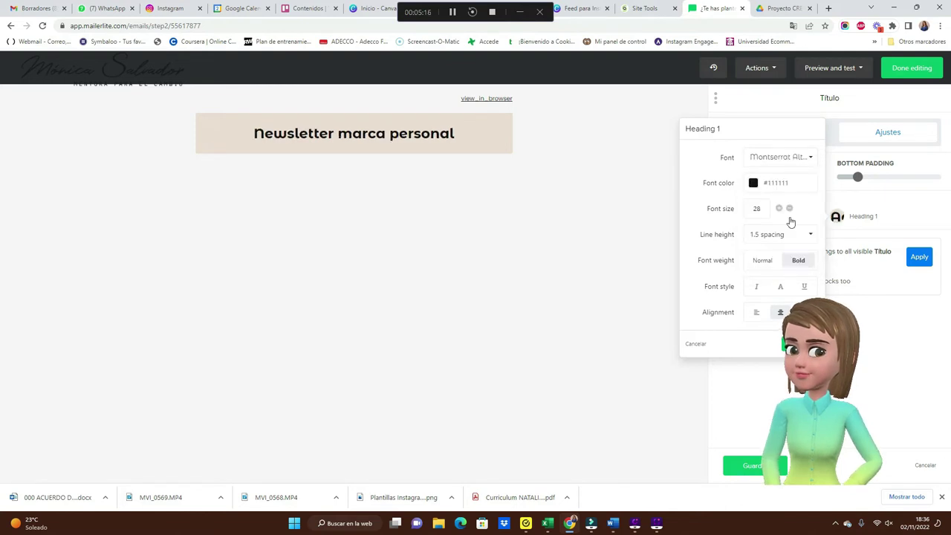
# Step: Set the Heading 1 font color to the recently used dark red and apply the settings to all visible Título blocks
pyautogui.click(754, 186)
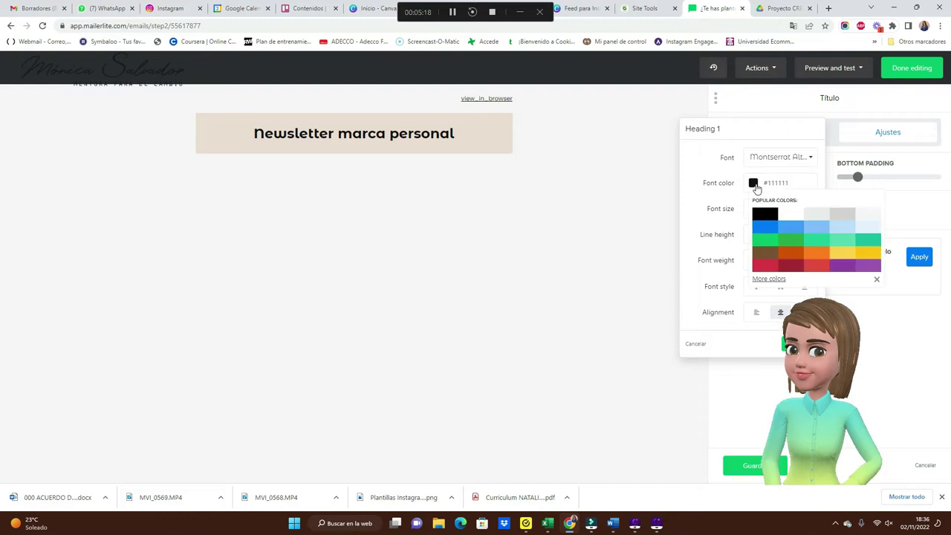
pyautogui.click(778, 281)
pyautogui.click(786, 236)
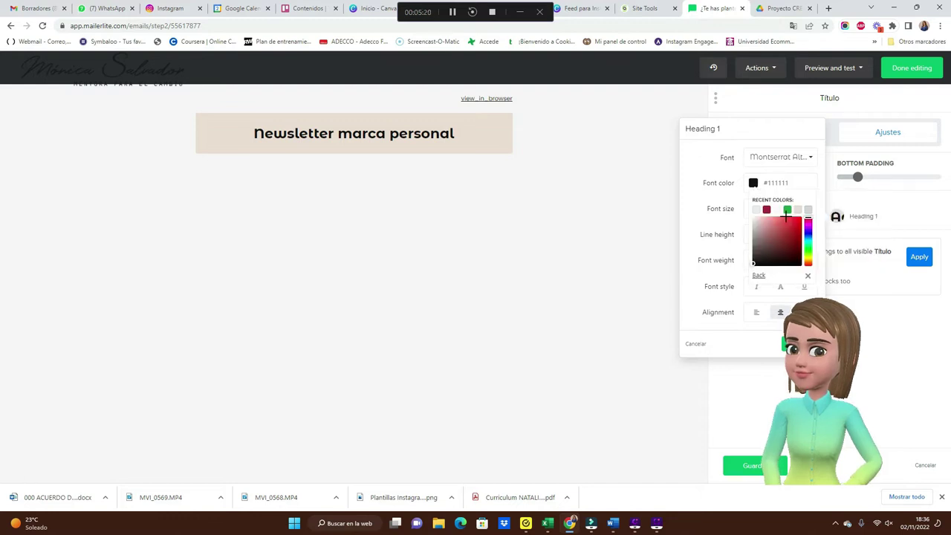
pyautogui.click(683, 180)
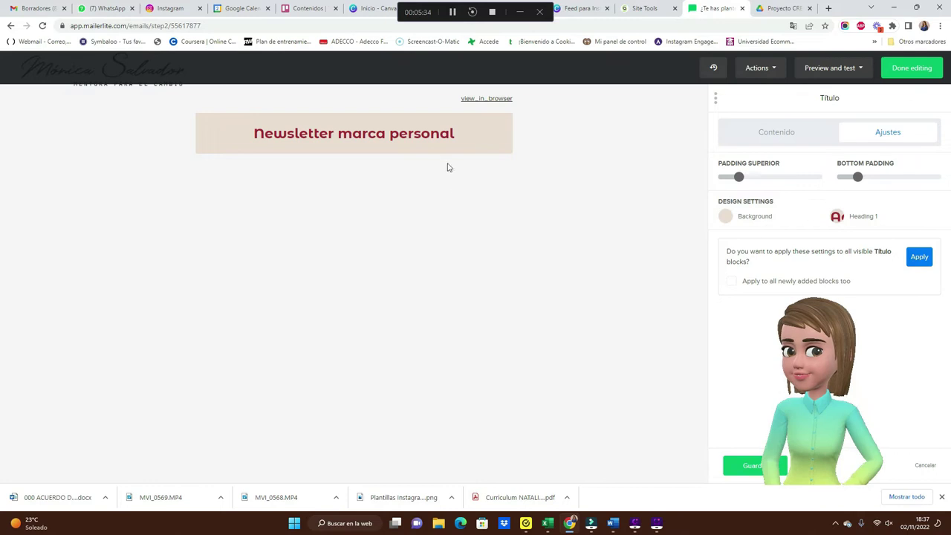
pyautogui.click(924, 261)
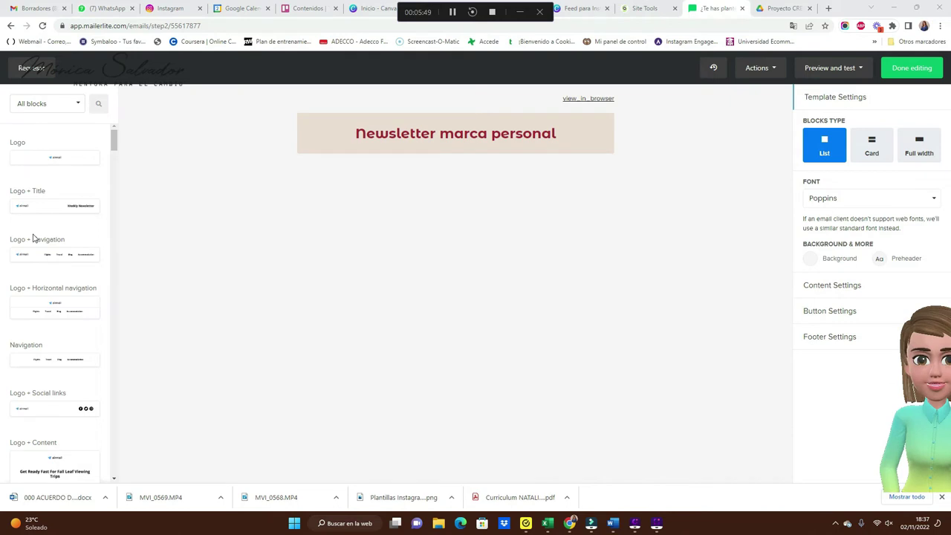
# Step: Try a Logo + Navigation block above the title and delete it again
pyautogui.scroll(-1, 33, 239)
pyautogui.scroll(1, 33, 238)
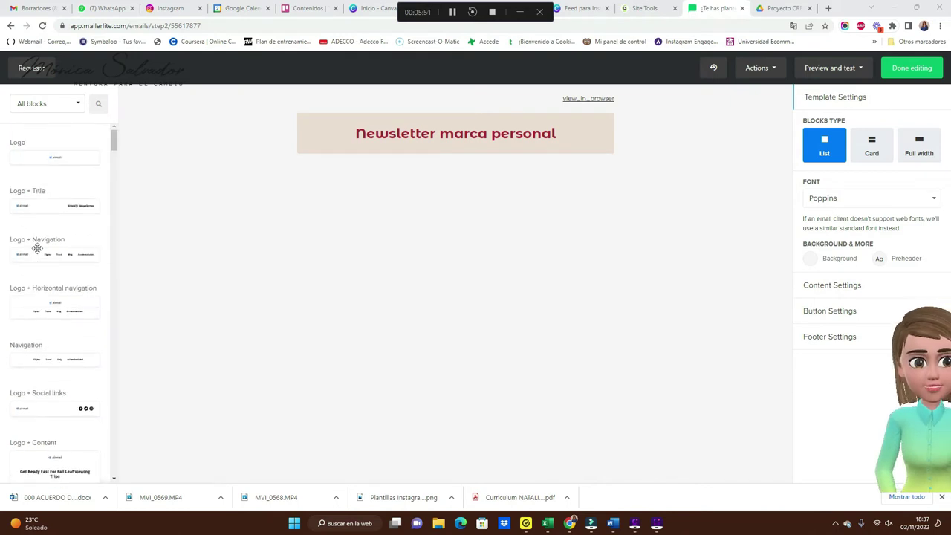
pyautogui.moveTo(59, 253); pyautogui.dragTo(365, 159)
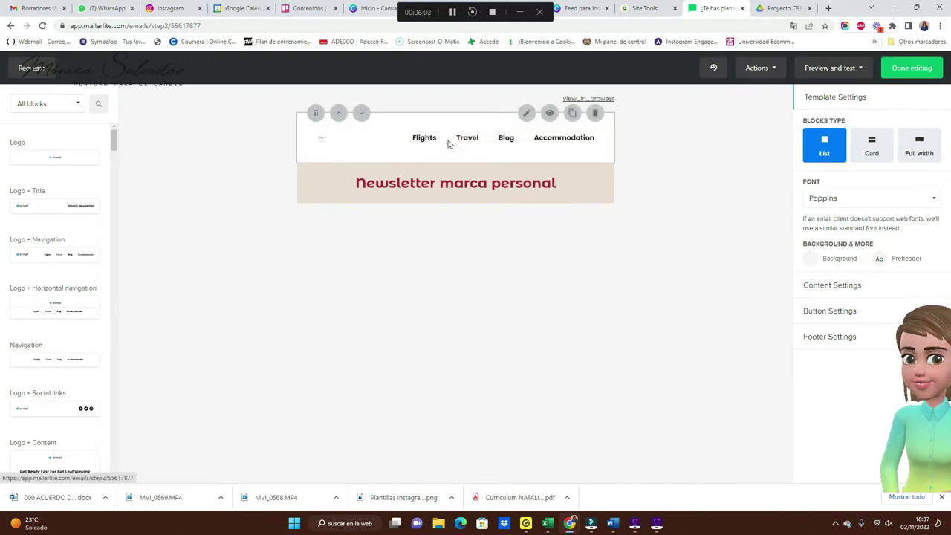
pyautogui.click(595, 113)
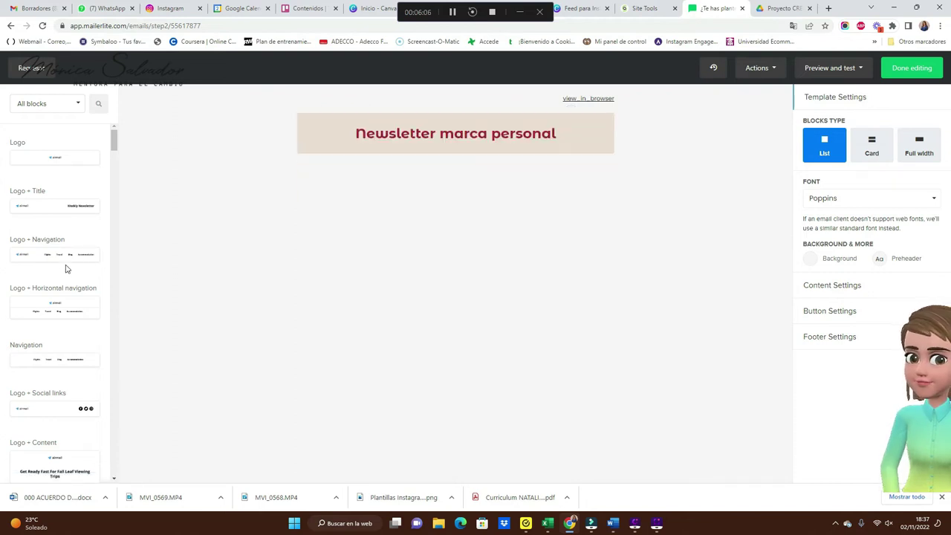
# Step: Find the Texto block among the content blocks and add it below the title
pyautogui.scroll(-5, 59, 284)
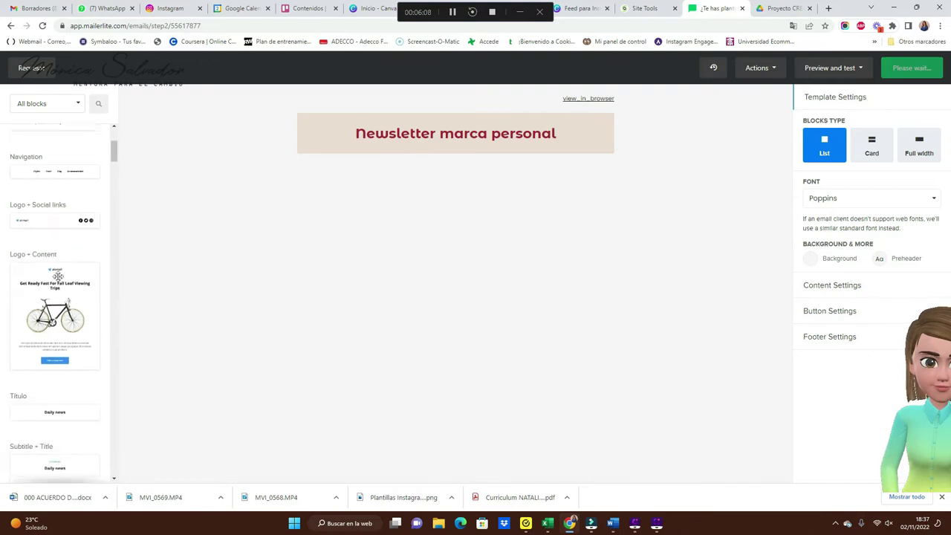
pyautogui.scroll(-9, 44, 275)
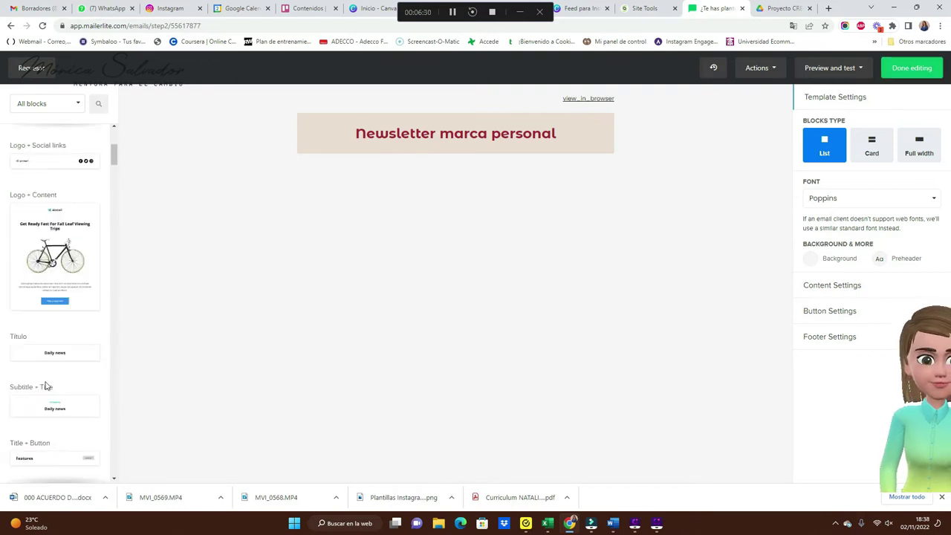
pyautogui.moveTo(23, 214); pyautogui.dragTo(42, 373)
pyautogui.scroll(3, 42, 373)
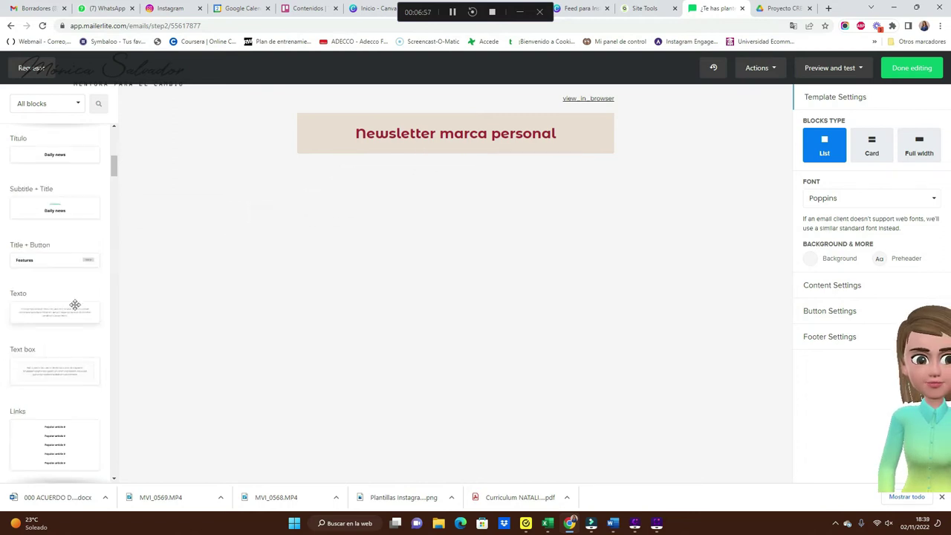
pyautogui.moveTo(69, 374); pyautogui.dragTo(484, 178)
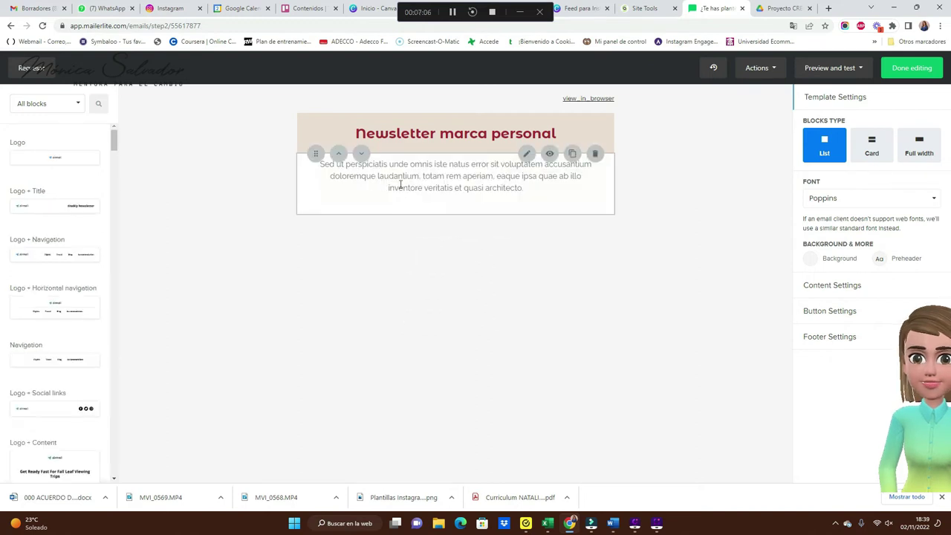
# Step: Replace the Texto block's placeholder text with the copied retail sales training description, including Beneficios and Contenidos, and save it
pyautogui.click(527, 155)
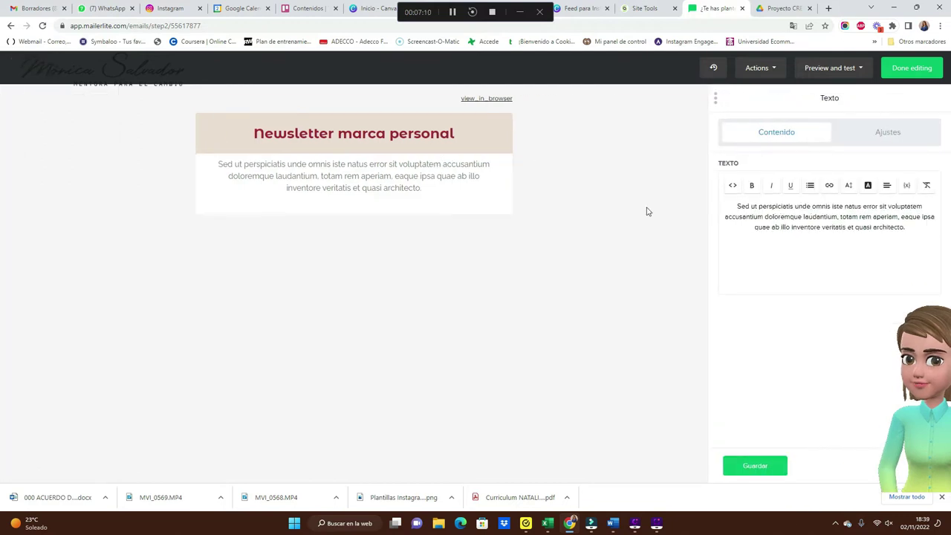
pyautogui.tripleClick(734, 201)
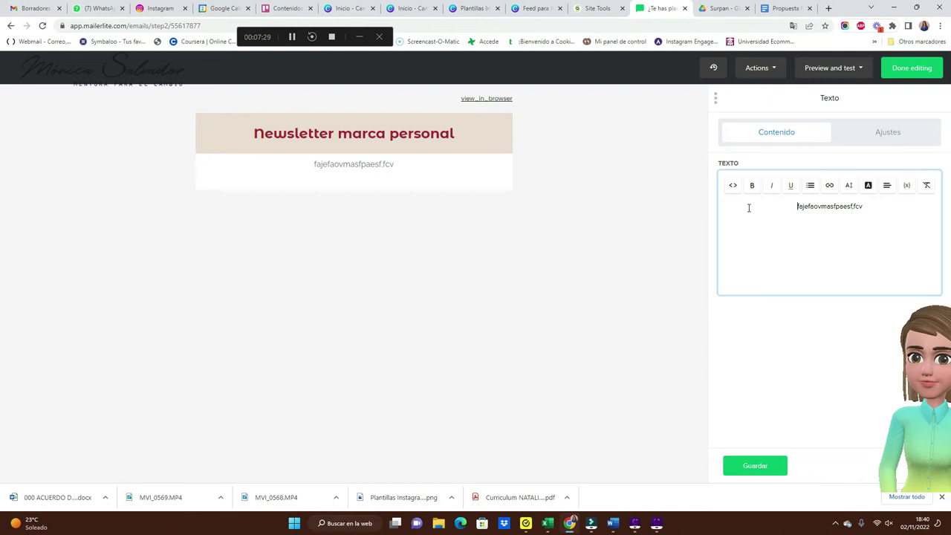
pyautogui.doubleClick(850, 208)
pyautogui.rightClick(802, 207)
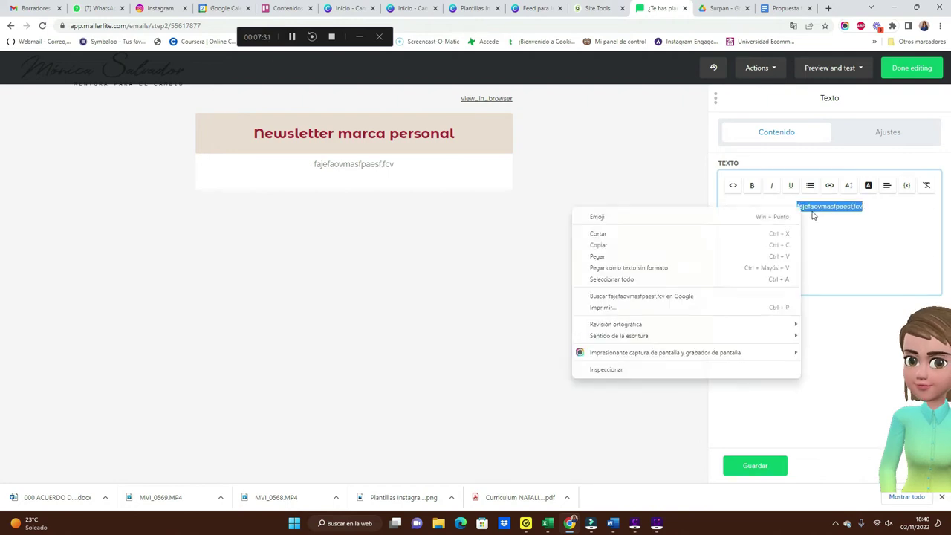
pyautogui.click(655, 258)
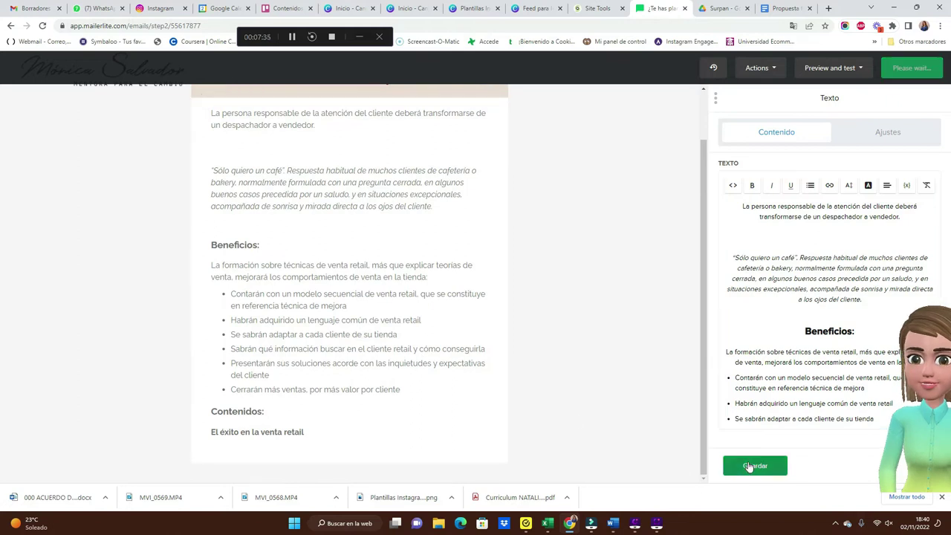
pyautogui.click(755, 466)
# Step: Try to insert a link on the line "El éxito en la venta retail" in the Texto block
pyautogui.scroll(1, 453, 404)
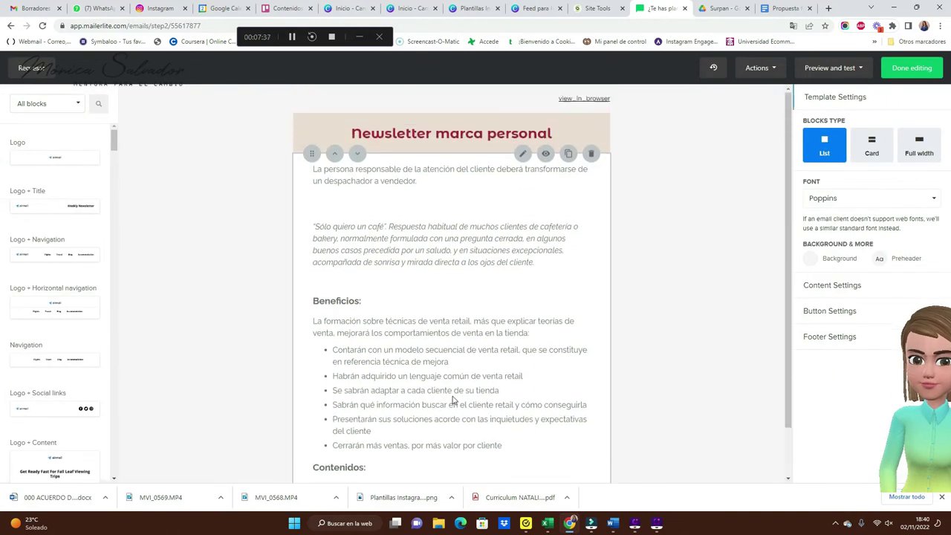
pyautogui.scroll(-1, 454, 402)
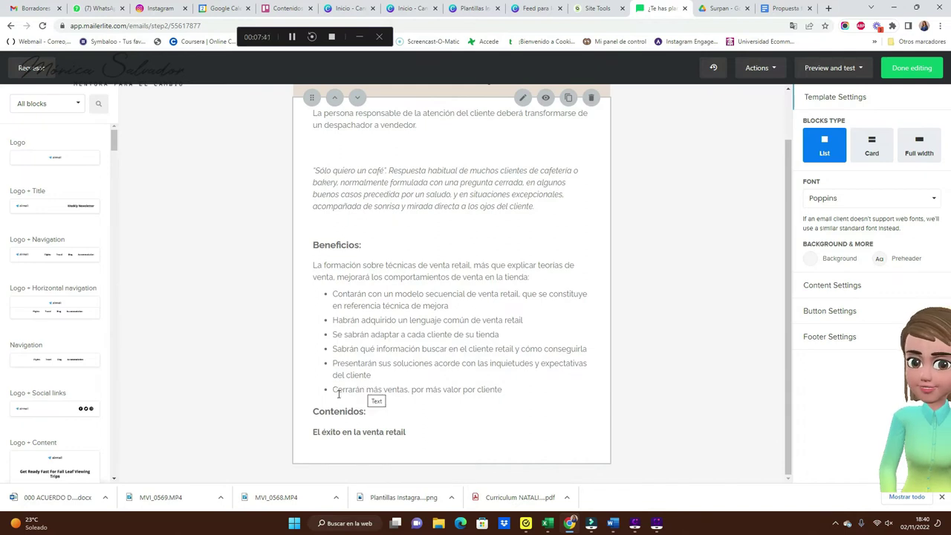
pyautogui.moveTo(316, 433); pyautogui.dragTo(423, 433)
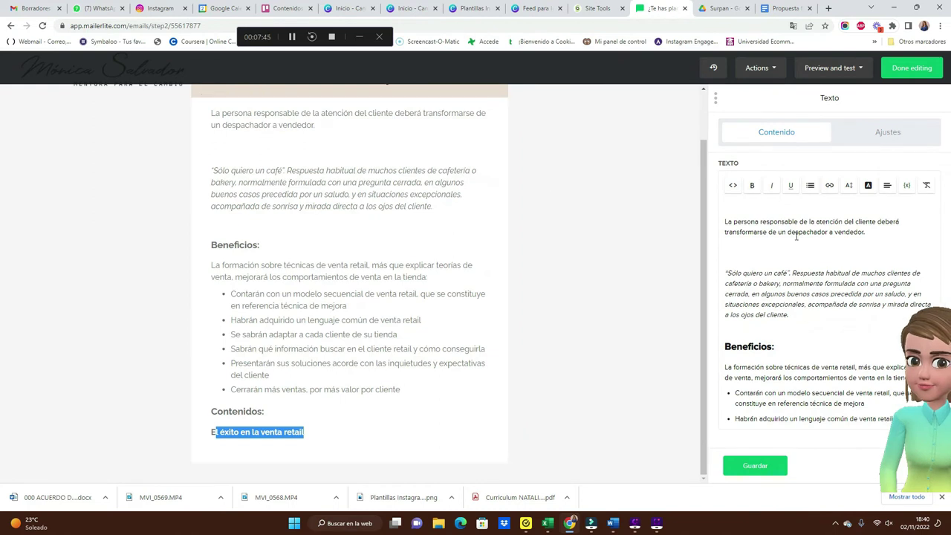
pyautogui.scroll(-2, 798, 346)
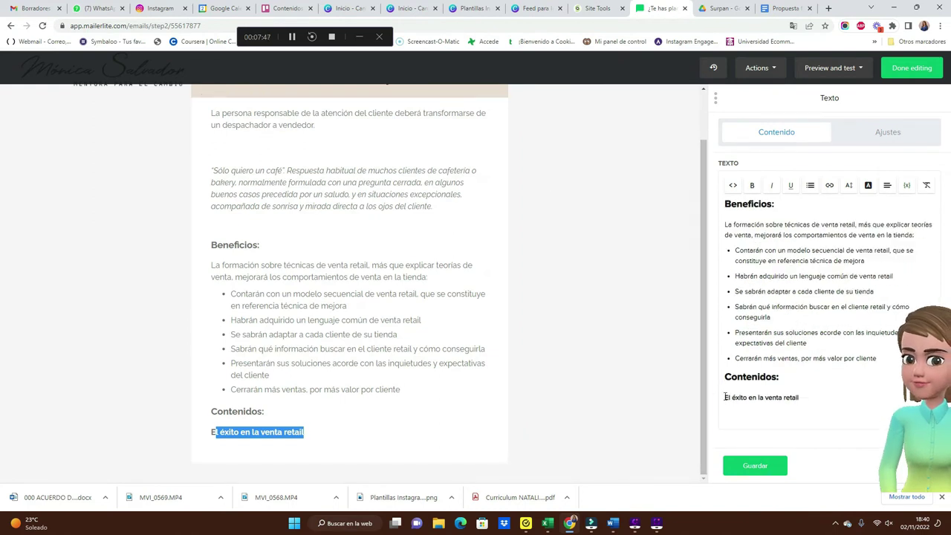
pyautogui.moveTo(723, 396); pyautogui.dragTo(843, 389)
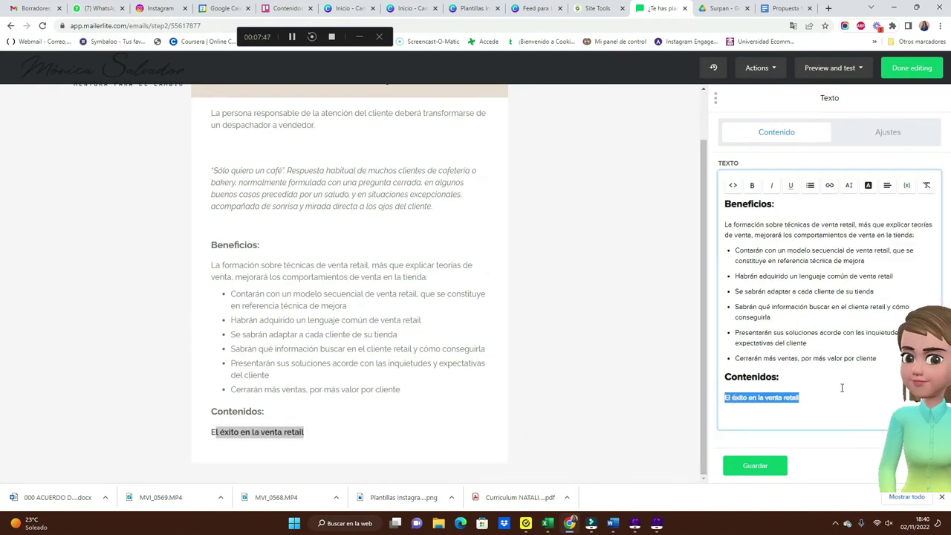
pyautogui.click(830, 186)
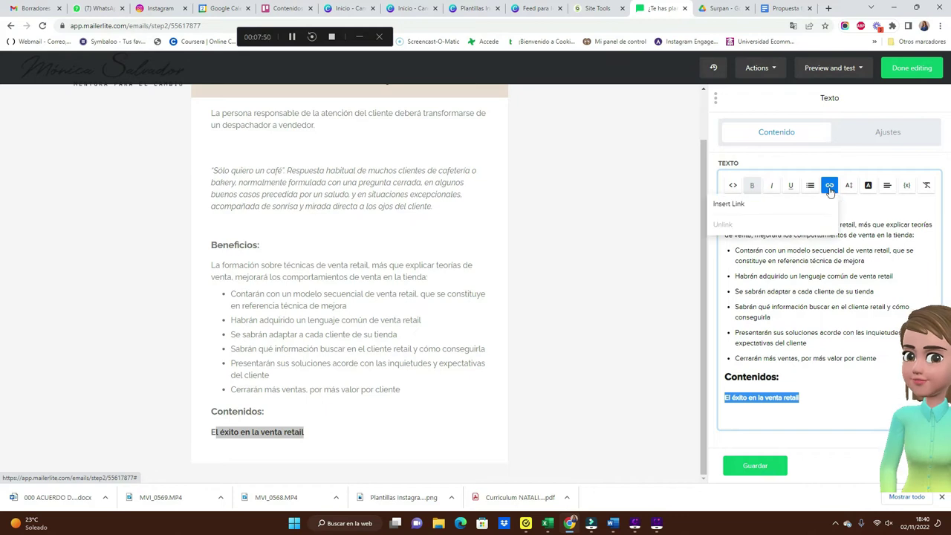
pyautogui.click(769, 205)
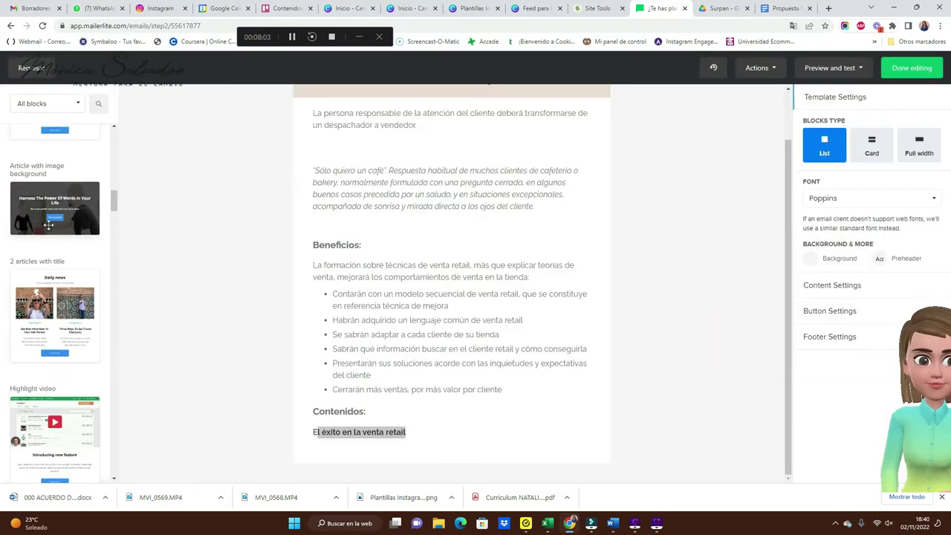
# Step: Find the Hero image with article block and add it below the Texto block
pyautogui.scroll(-3, 49, 223)
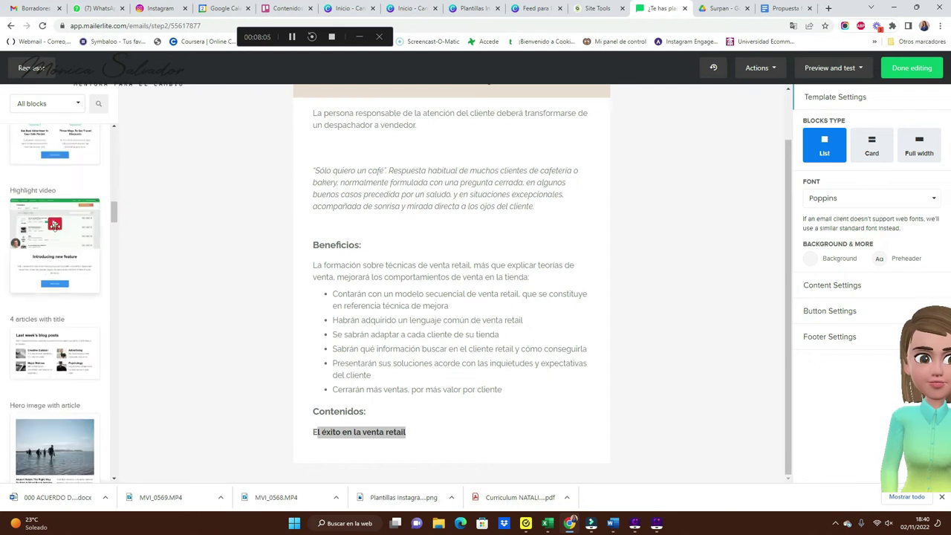
pyautogui.scroll(-1, 55, 297)
pyautogui.moveTo(84, 349); pyautogui.dragTo(401, 461)
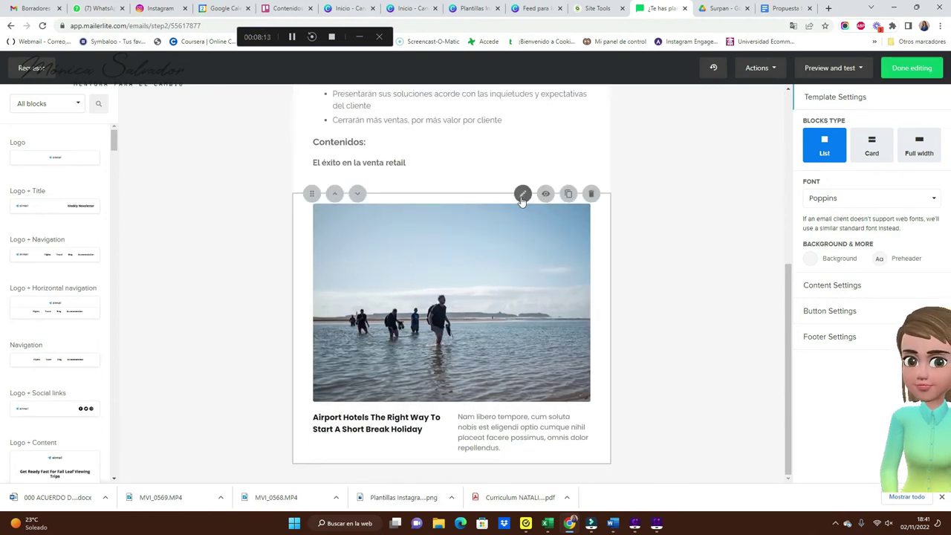
# Step: Replace the hero block's image with pexels-samer-daboul-878448.jpg from the file manager and save the block
pyautogui.click(523, 195)
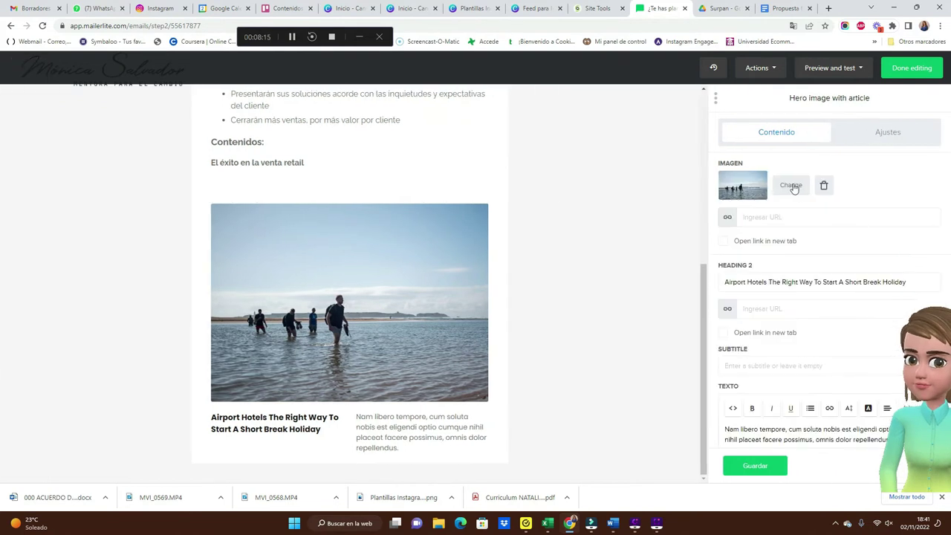
pyautogui.click(791, 186)
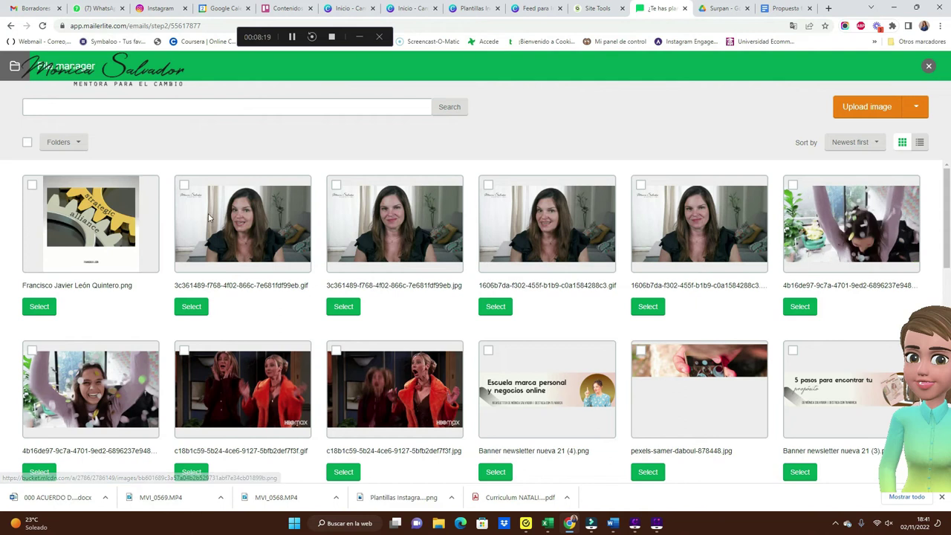
pyautogui.scroll(-1, 523, 341)
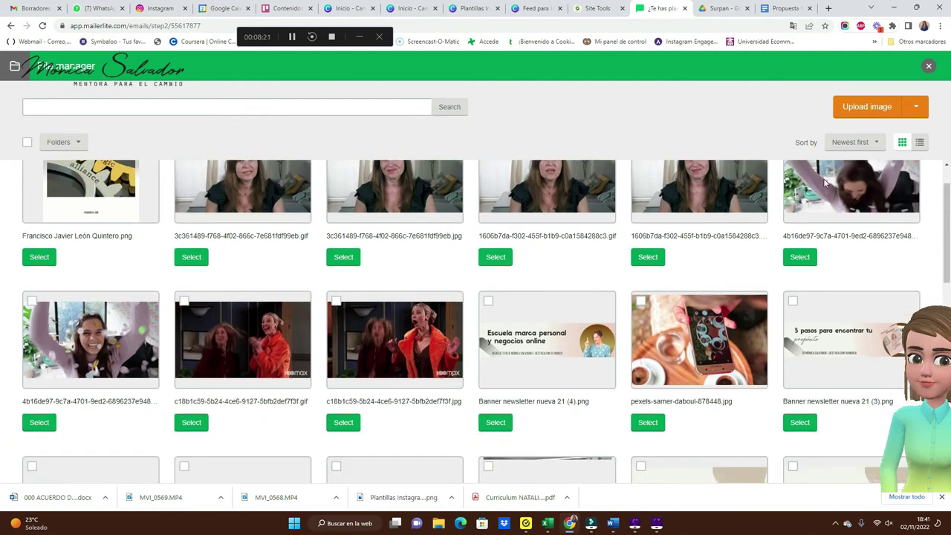
pyautogui.scroll(-2, 825, 182)
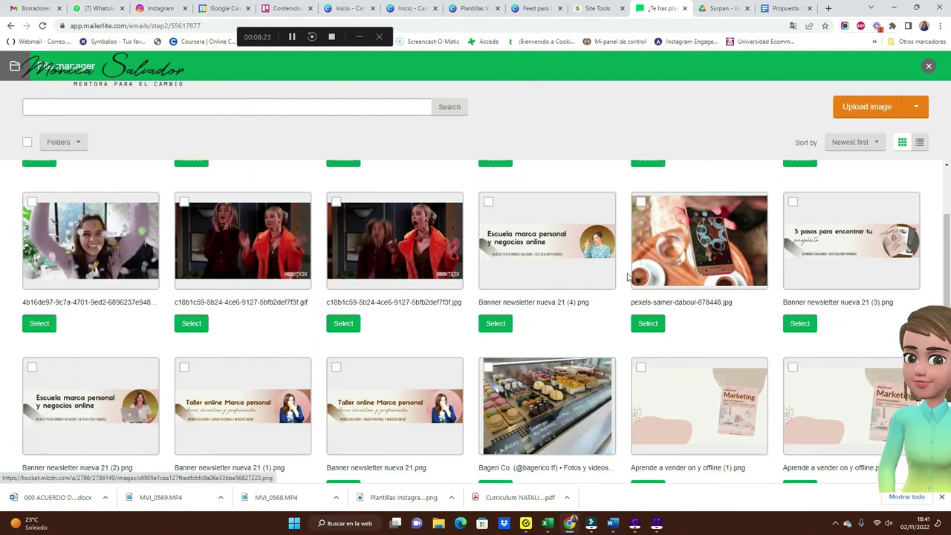
pyautogui.click(641, 205)
pyautogui.press('Escape')
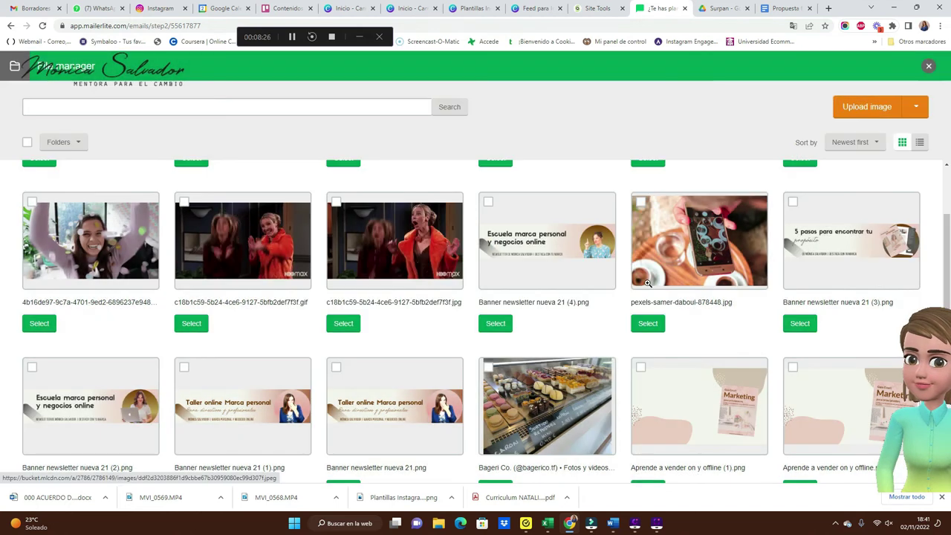
pyautogui.click(654, 327)
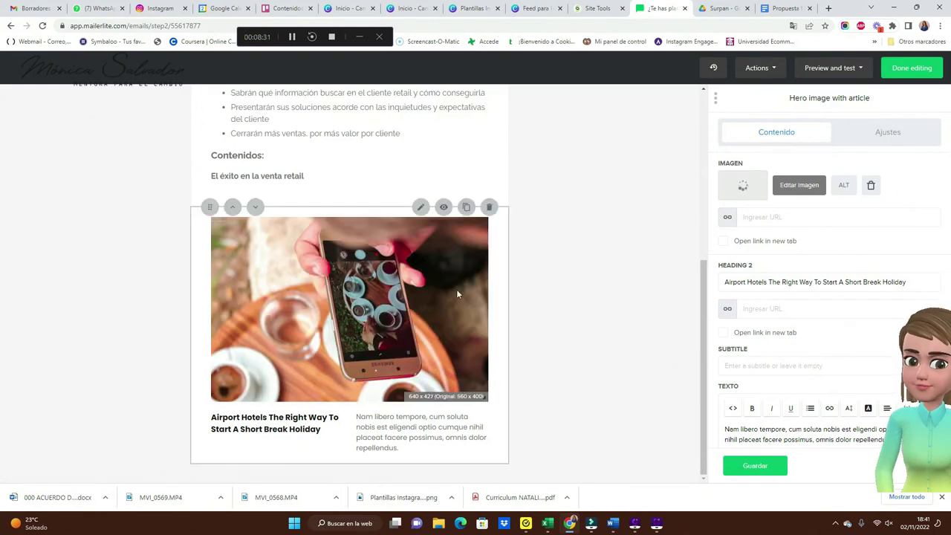
pyautogui.click(755, 466)
# Step: Look through the available content blocks, including the article, RSS, feature highlight, carousel and gallery layouts
pyautogui.scroll(-5, 37, 389)
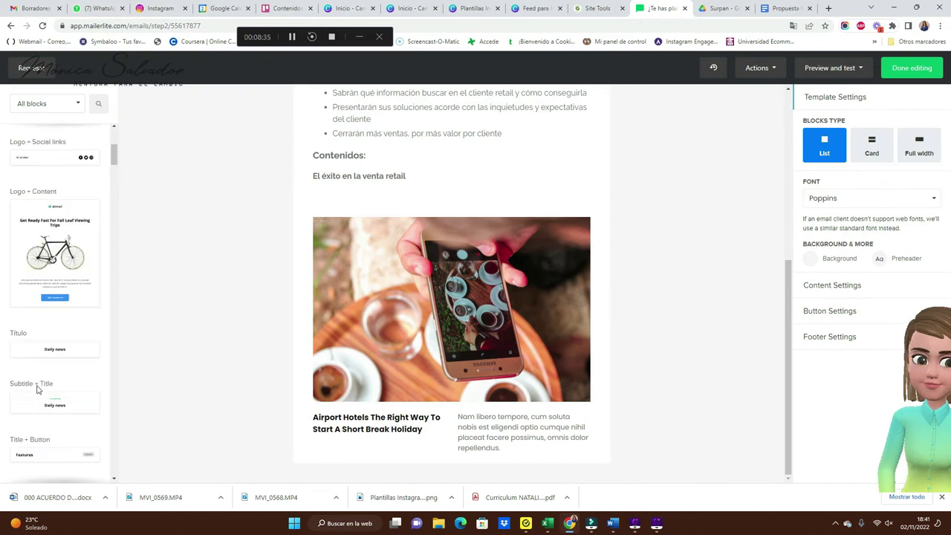
pyautogui.scroll(-5, 37, 390)
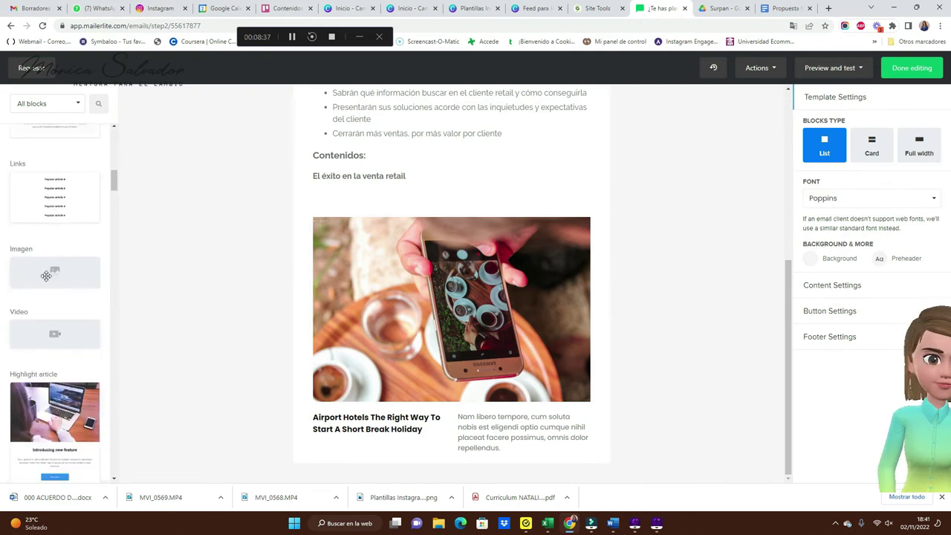
pyautogui.scroll(-5, 48, 367)
pyautogui.scroll(-10, 48, 366)
pyautogui.scroll(-10, 48, 365)
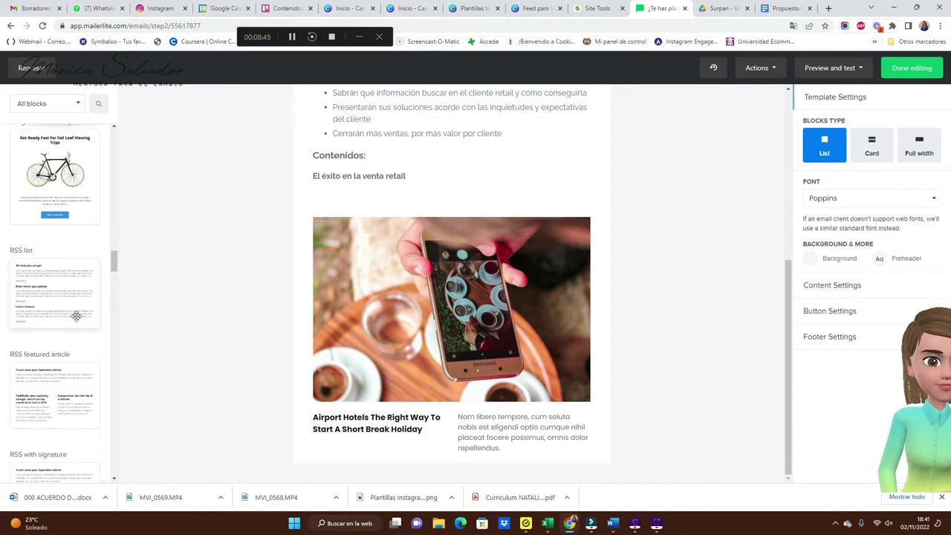
pyautogui.scroll(-5, 76, 321)
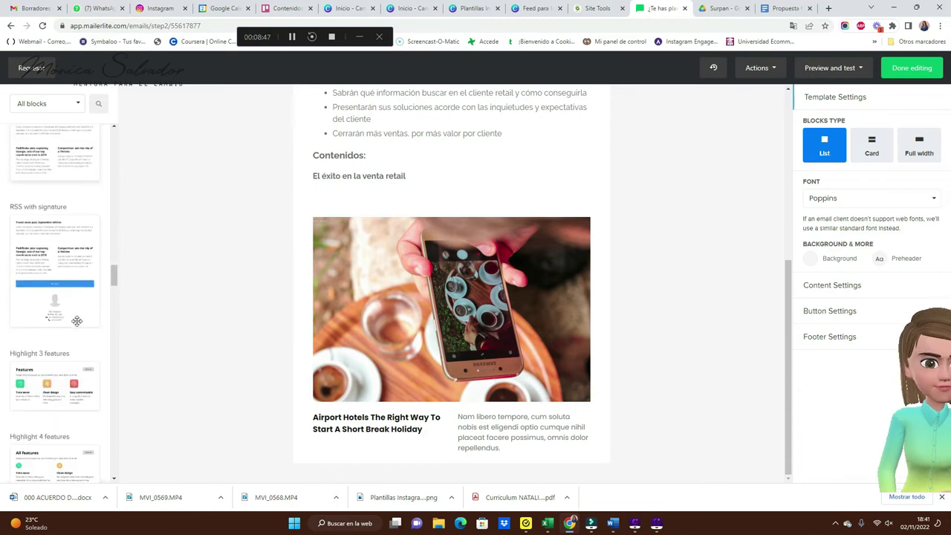
pyautogui.scroll(-3, 77, 320)
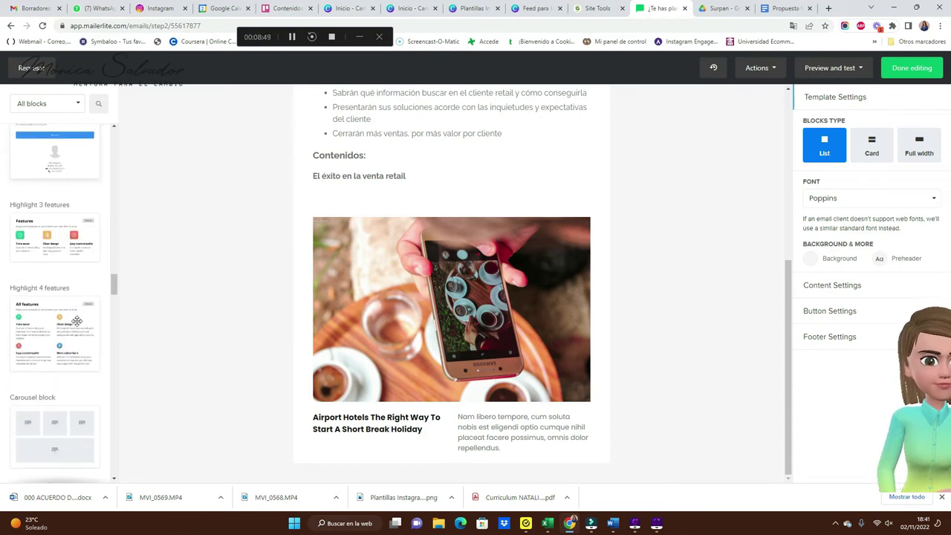
pyautogui.moveTo(62, 316); pyautogui.dragTo(30, 414)
pyautogui.scroll(-2, 35, 420)
pyautogui.scroll(-5, 35, 420)
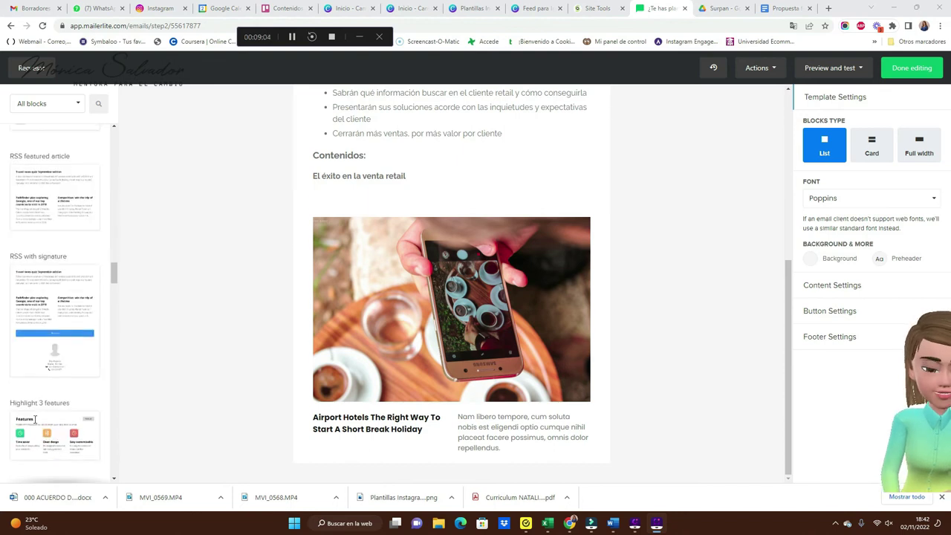
pyautogui.scroll(-8, 35, 420)
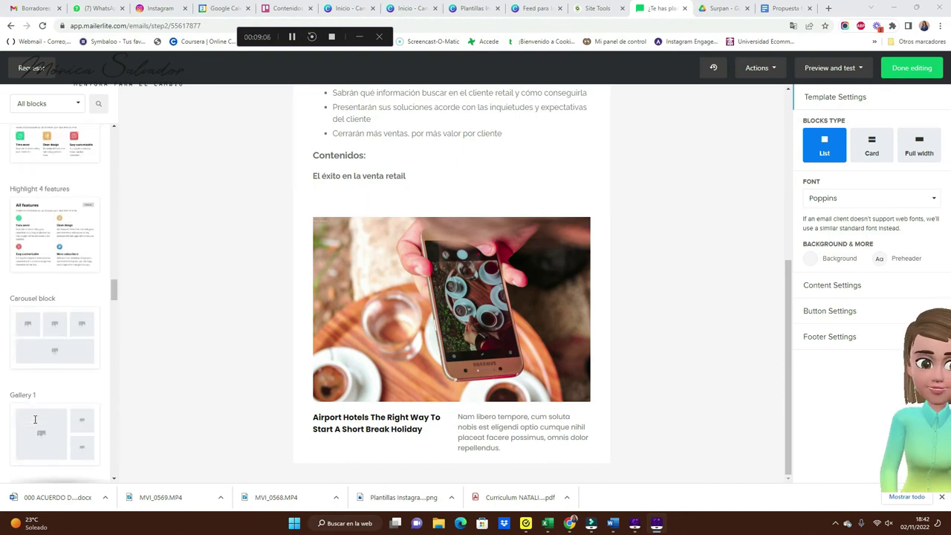
pyautogui.scroll(-9, 35, 420)
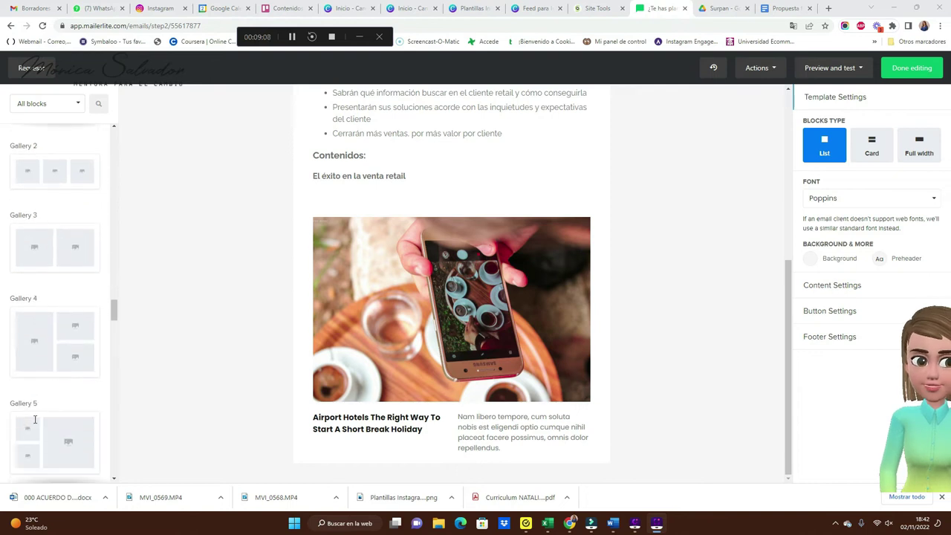
# Step: Add a single Botón block below the hero image article
pyautogui.scroll(-7, 35, 420)
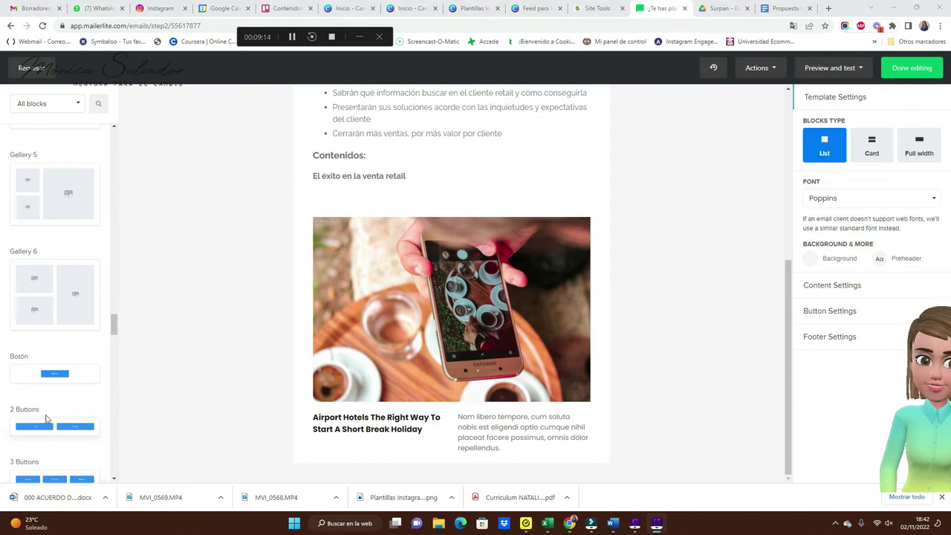
pyautogui.scroll(-3, 60, 390)
pyautogui.scroll(-3, 60, 390)
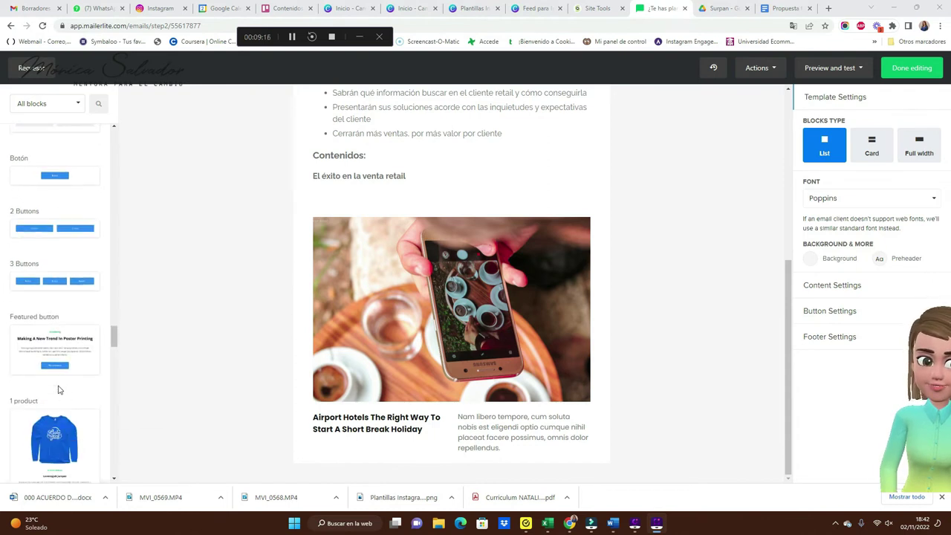
pyautogui.moveTo(65, 169); pyautogui.dragTo(409, 453)
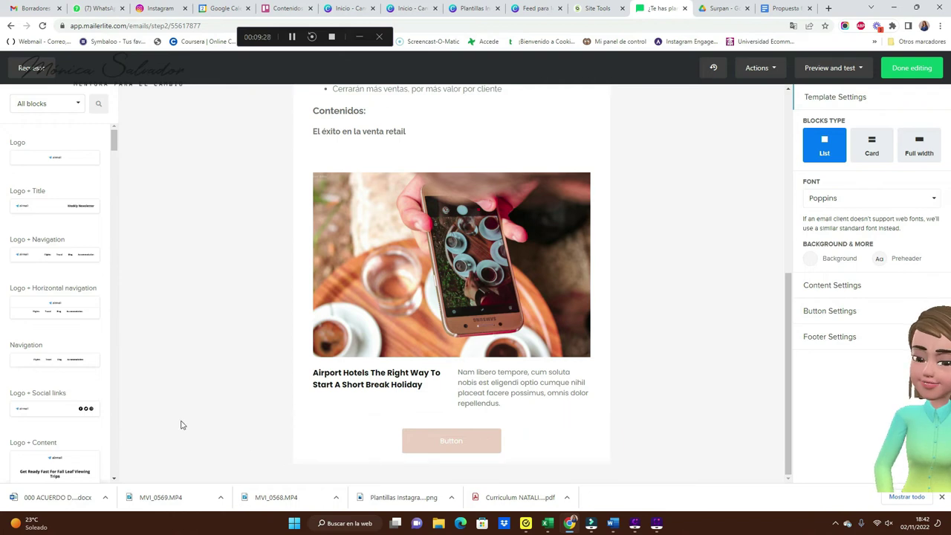
# Step: Find the Footer 1 block past the social, survey and quiz blocks and add it below the button
pyautogui.scroll(-5, 62, 409)
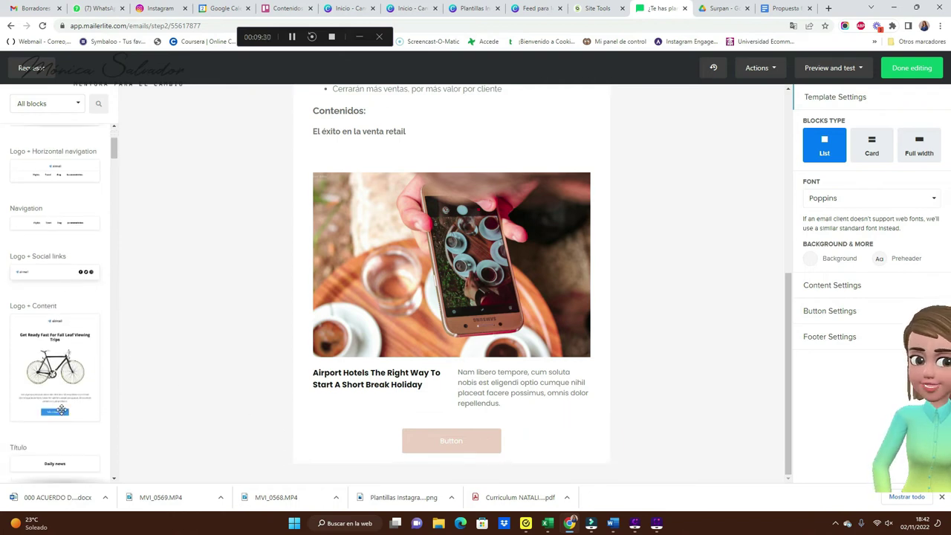
pyautogui.scroll(-10, 62, 410)
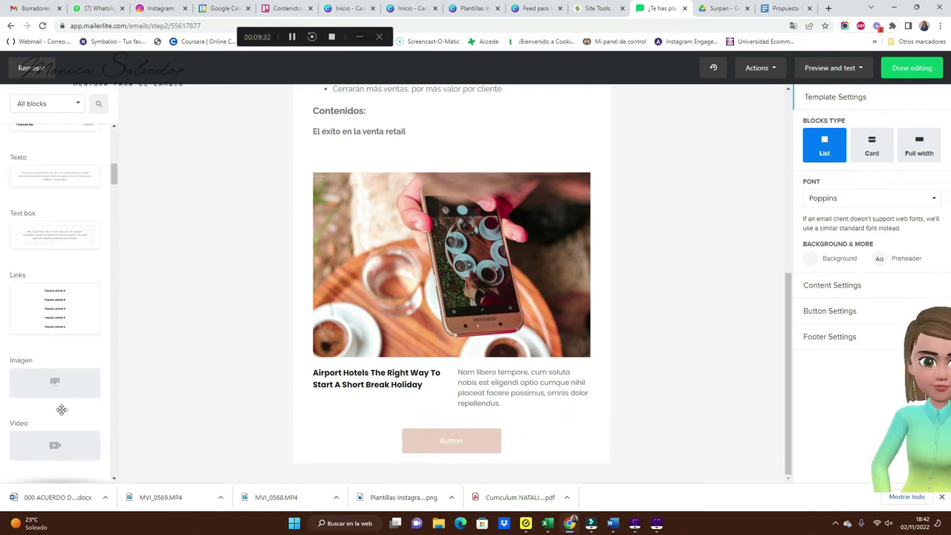
pyautogui.scroll(-15, 66, 403)
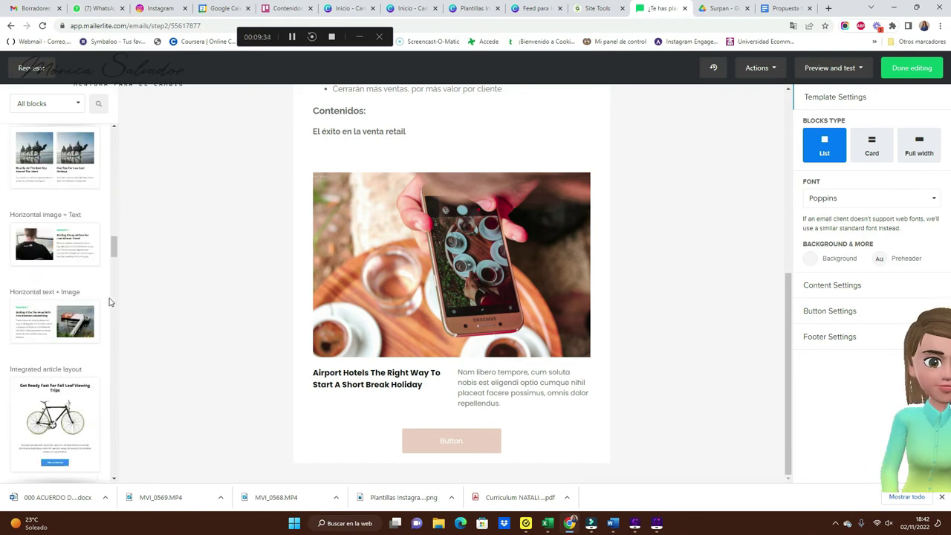
pyautogui.scroll(-5, 89, 441)
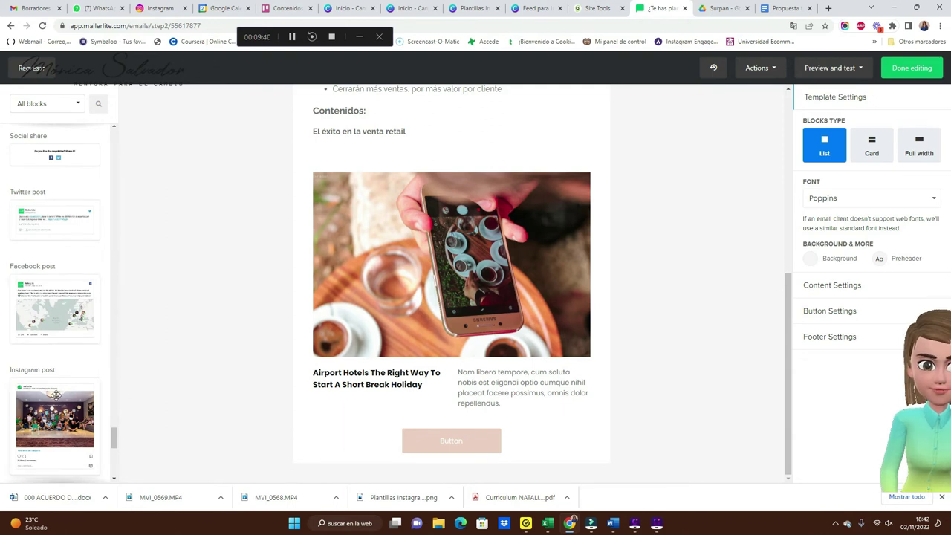
pyautogui.scroll(-5, 60, 394)
pyautogui.scroll(-1, 56, 399)
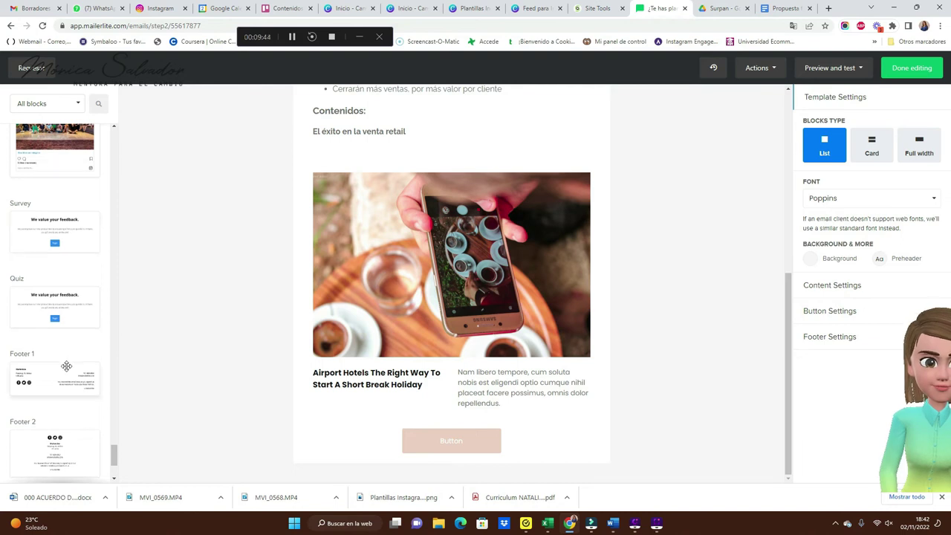
pyautogui.moveTo(66, 364); pyautogui.dragTo(384, 434)
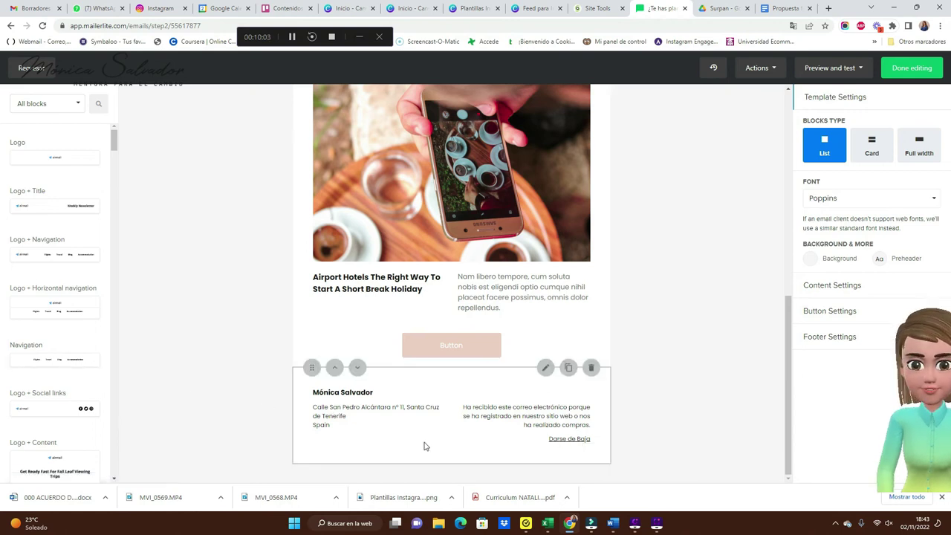
pyautogui.scroll(-10, 59, 402)
pyautogui.scroll(-10, 59, 402)
pyautogui.moveTo(115, 251)
pyautogui.mouseDown()
pyautogui.moveTo(115, 446)
pyautogui.moveTo(116, 251)
pyautogui.mouseUp()
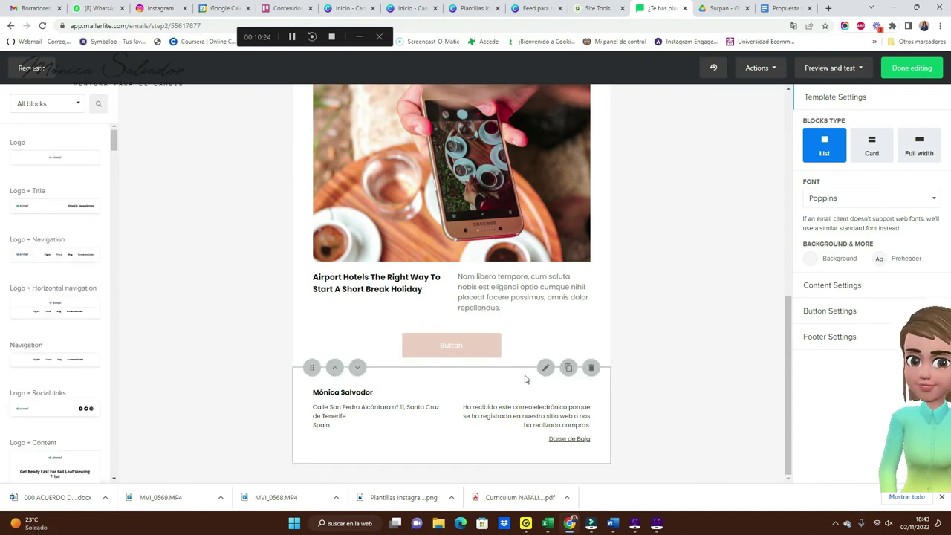
# Step: Open the Footer 1 block for editing and look through the networks offered for its social links
pyautogui.click(546, 369)
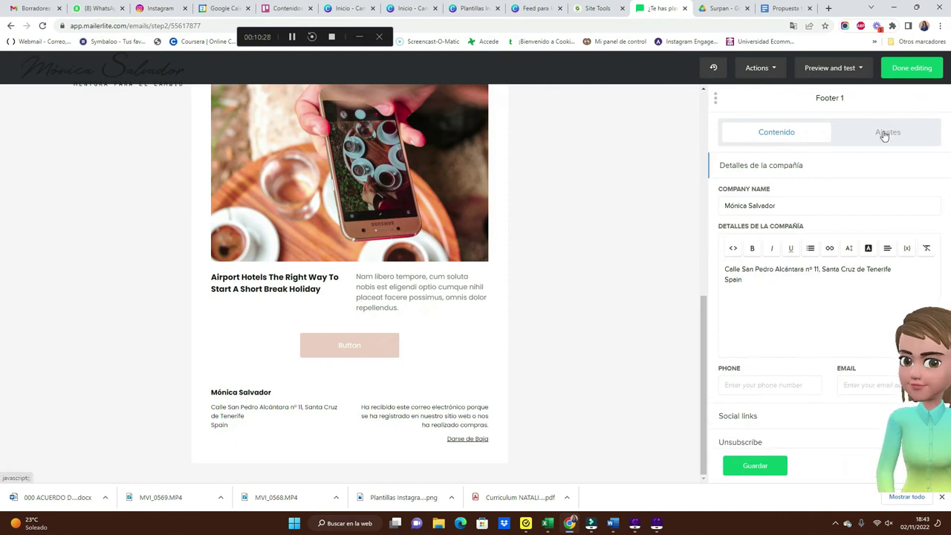
pyautogui.scroll(-1, 883, 132)
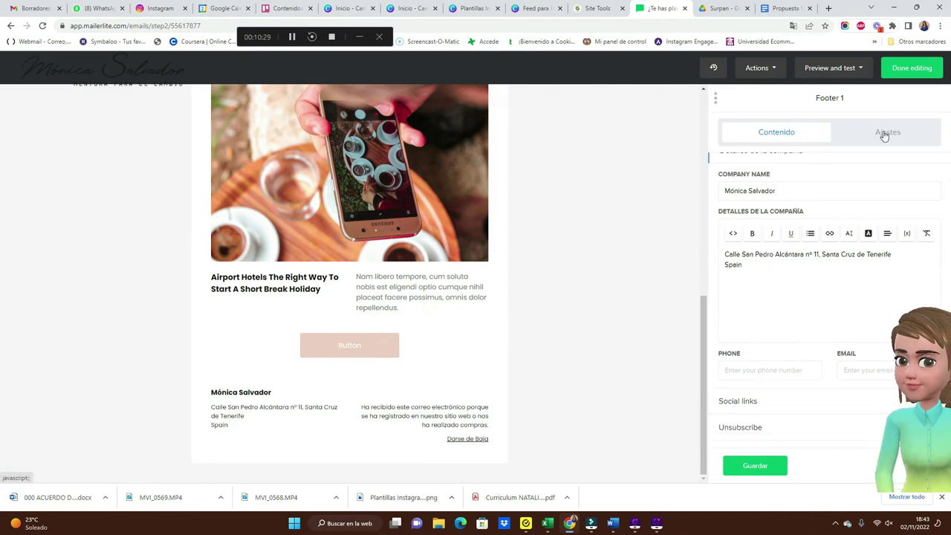
pyautogui.click(734, 402)
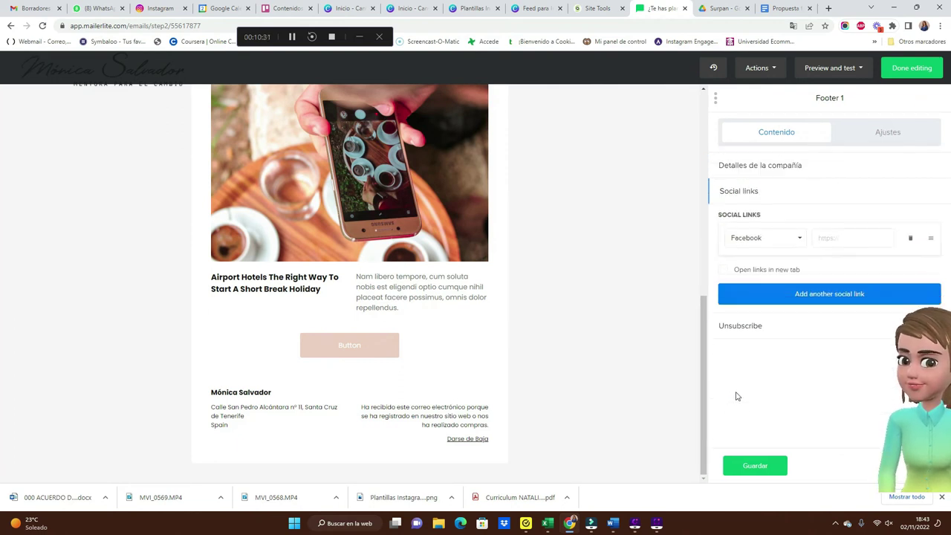
pyautogui.click(796, 247)
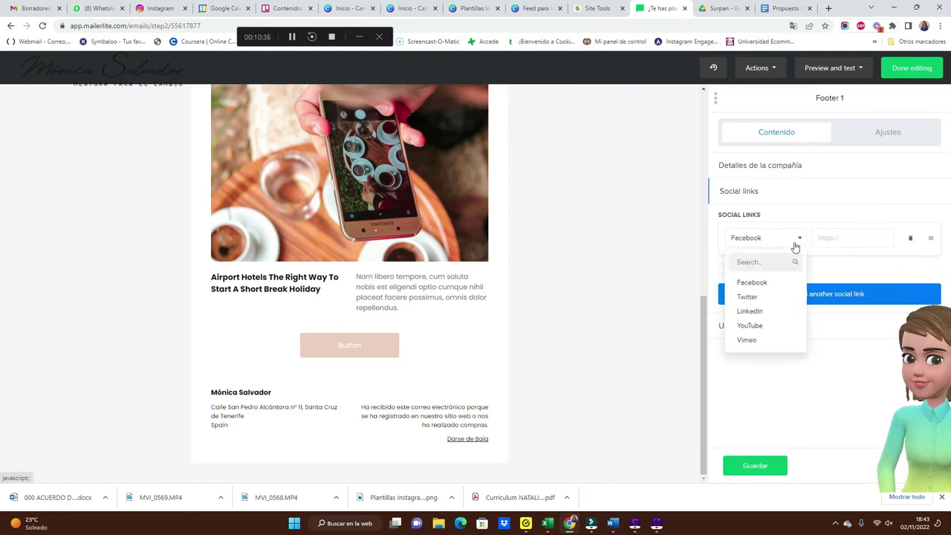
pyautogui.scroll(-3, 777, 316)
pyautogui.scroll(3, 775, 319)
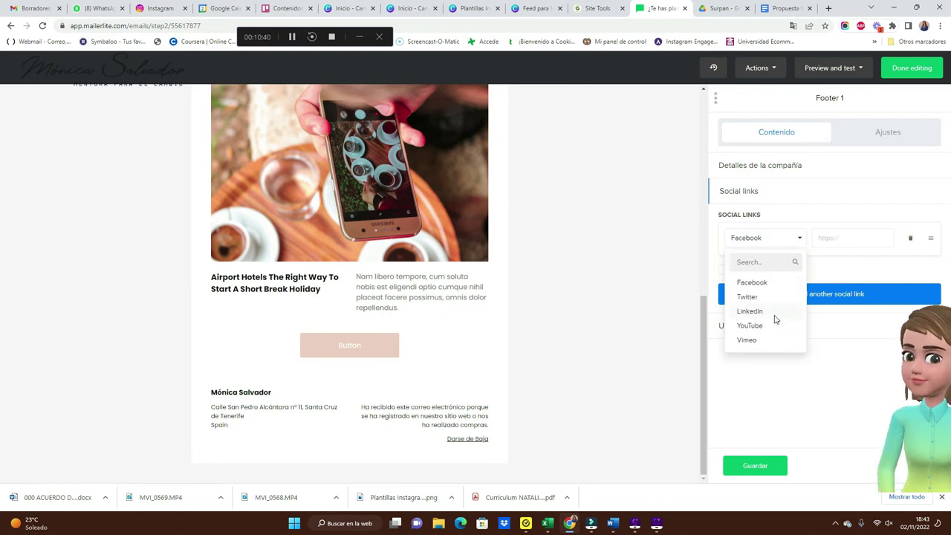
pyautogui.scroll(-2, 776, 320)
pyautogui.scroll(-2, 754, 328)
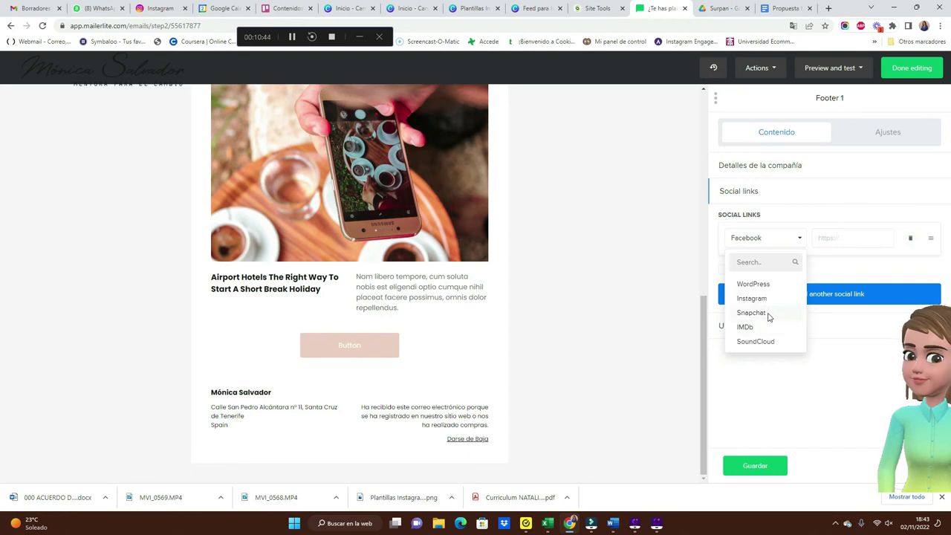
pyautogui.scroll(-2, 769, 317)
pyautogui.scroll(-3, 766, 324)
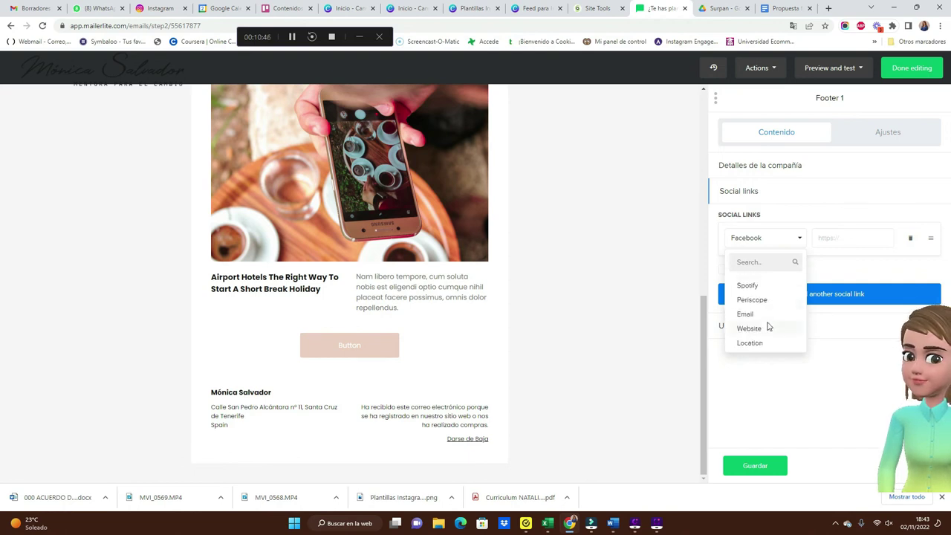
pyautogui.scroll(-2, 790, 316)
pyautogui.scroll(-3, 790, 316)
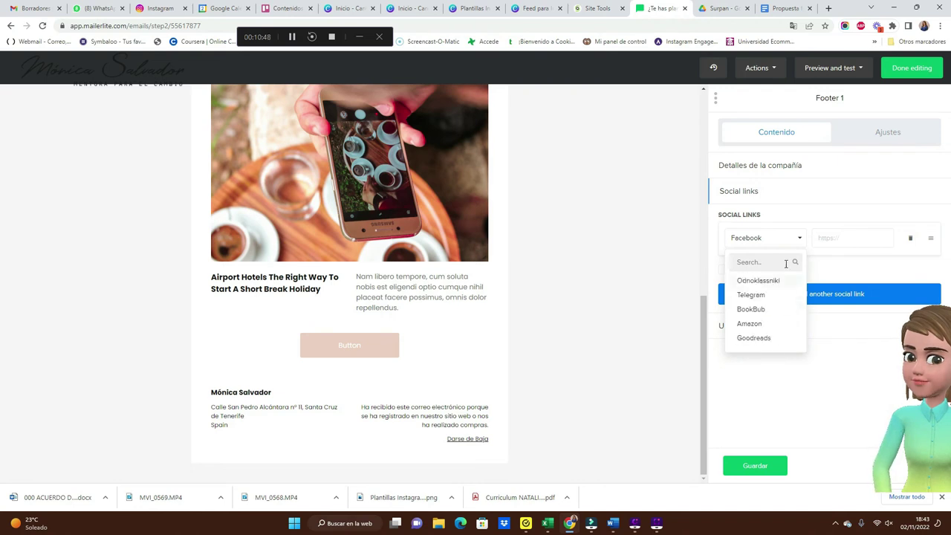
pyautogui.click(756, 380)
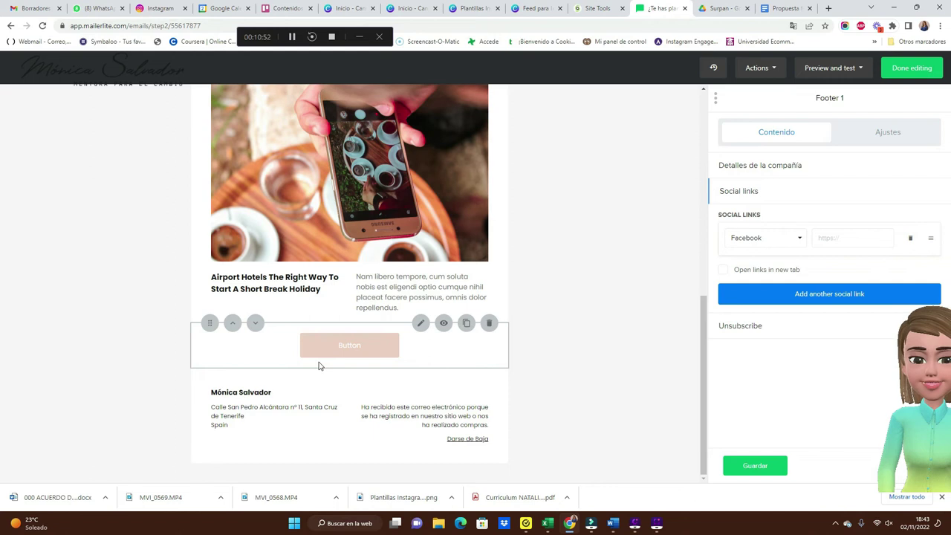
# Step: Finish editing the newsletter and continue to the campaign review with all active subscribers as recipients
pyautogui.scroll(15, 320, 365)
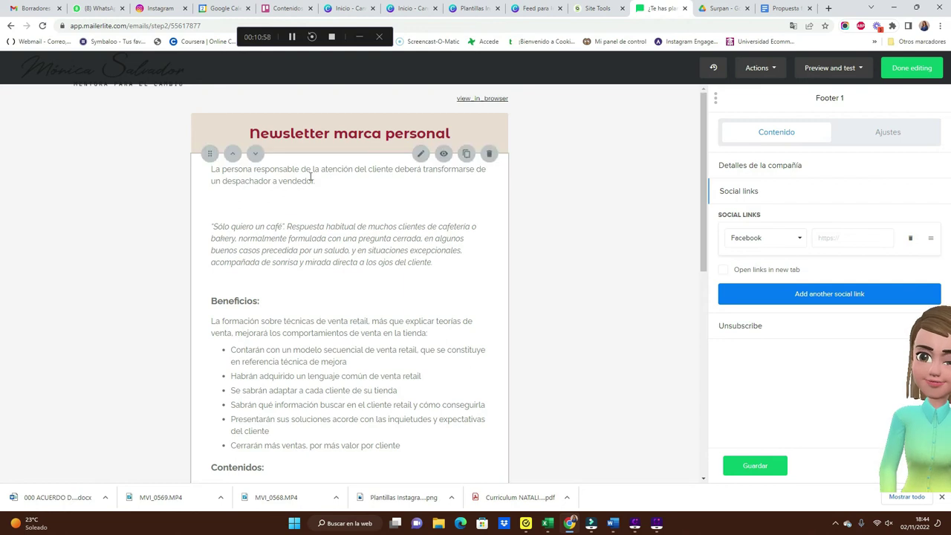
pyautogui.click(908, 69)
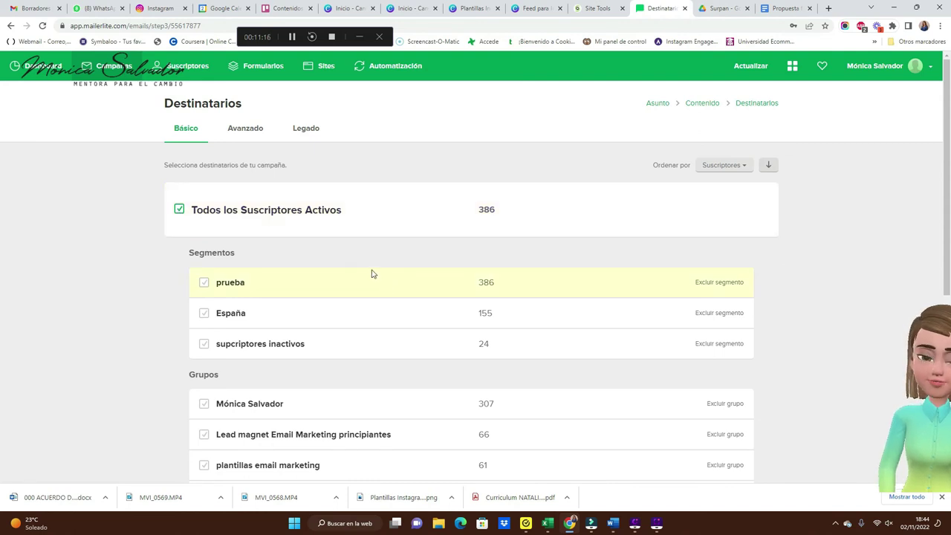
pyautogui.scroll(-5, 561, 245)
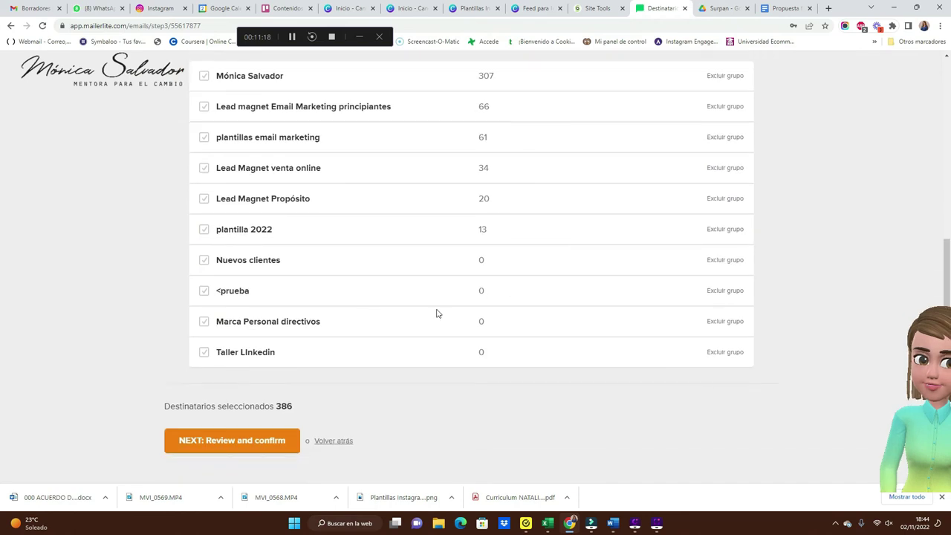
pyautogui.click(260, 441)
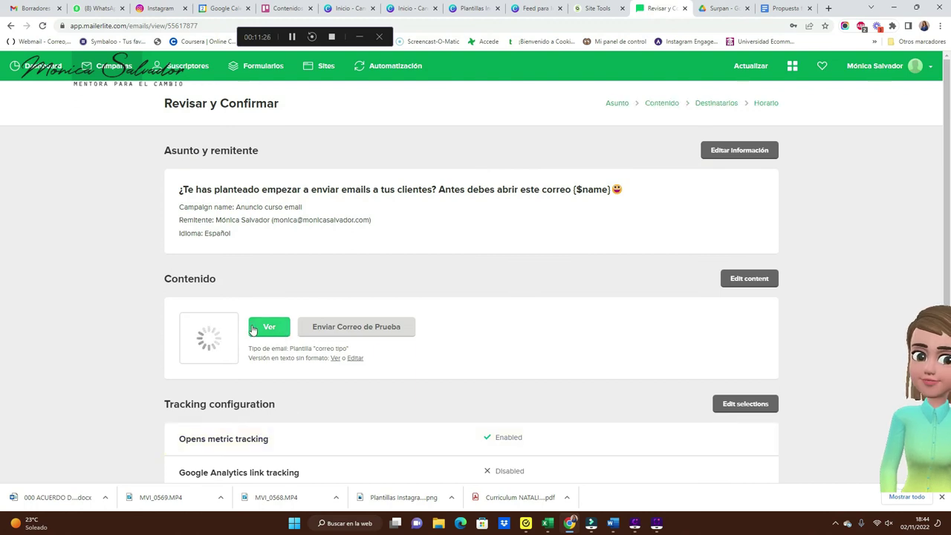
# Step: Send a test email of the campaign to the prefilled e-mail address
pyautogui.click(356, 328)
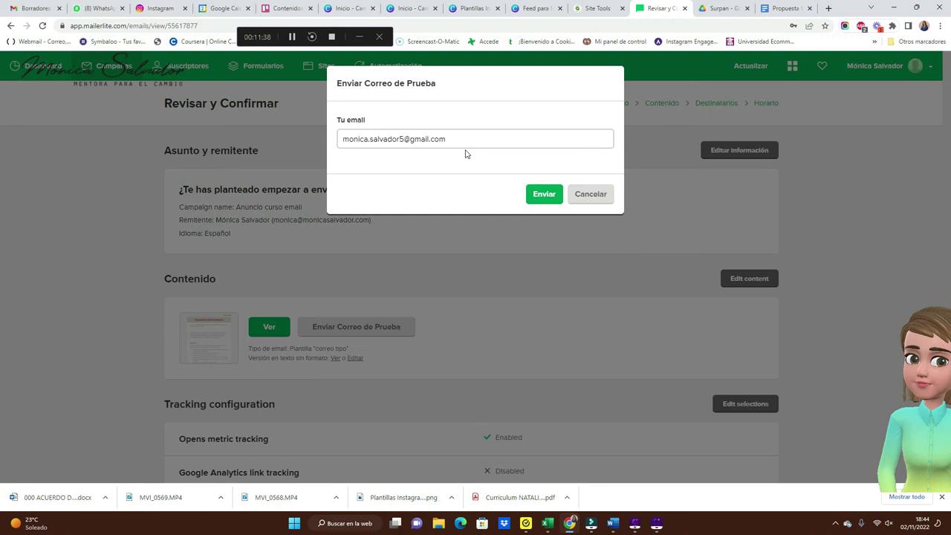
pyautogui.click(548, 195)
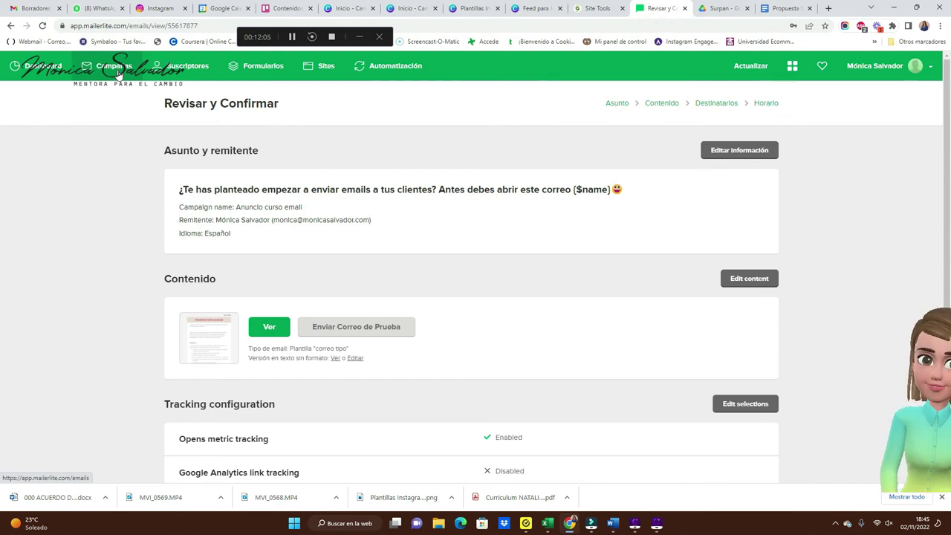
# Step: Open the campaign's sending schedule, view the Enviar después date and time options, and return to the review without scheduling
pyautogui.scroll(-2, 419, 444)
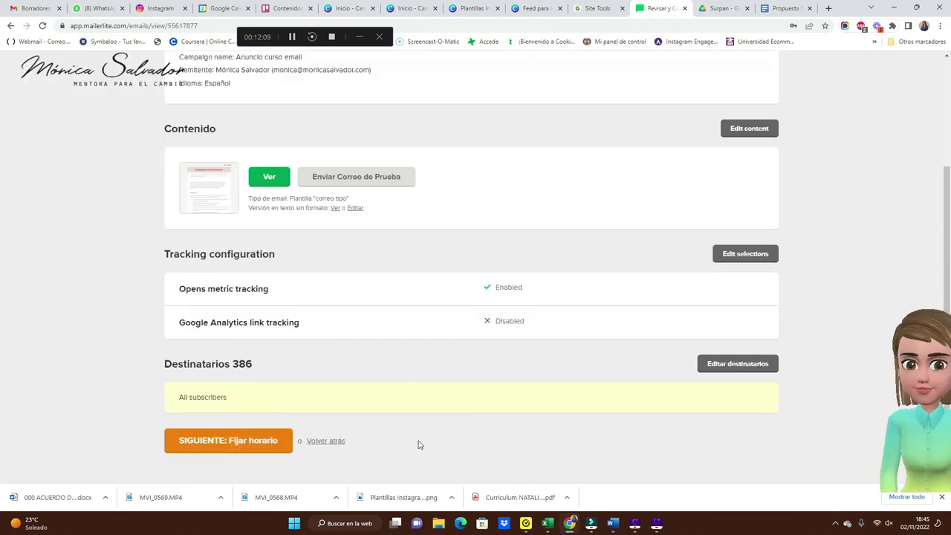
pyautogui.click(254, 444)
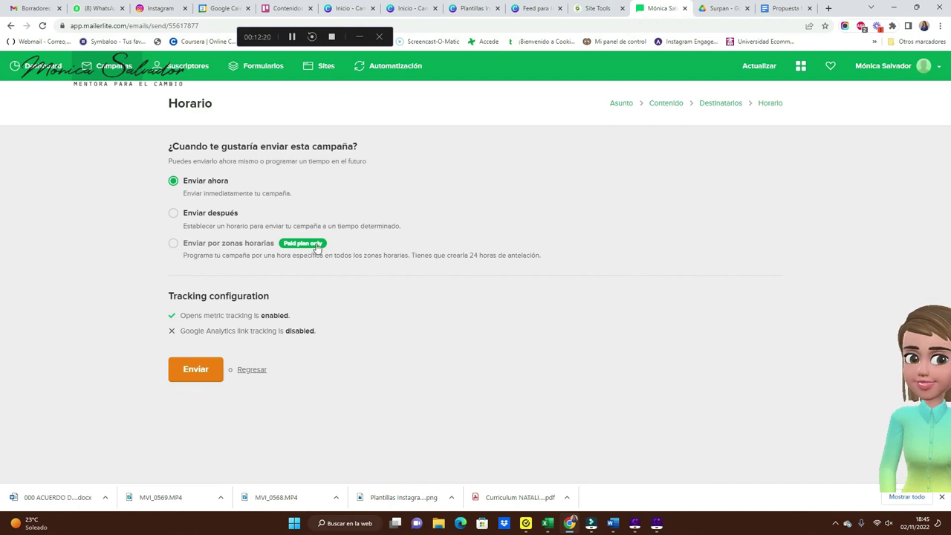
pyautogui.click(175, 215)
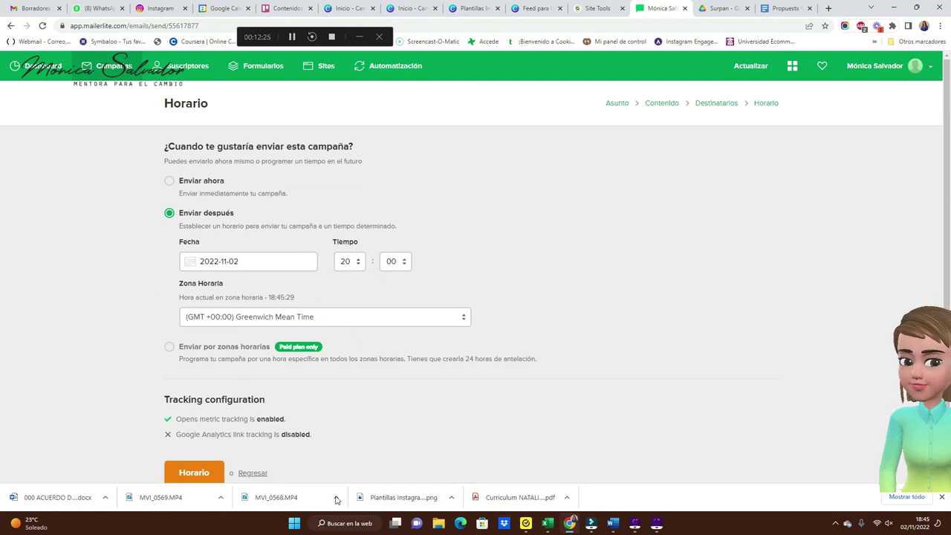
pyautogui.click(253, 474)
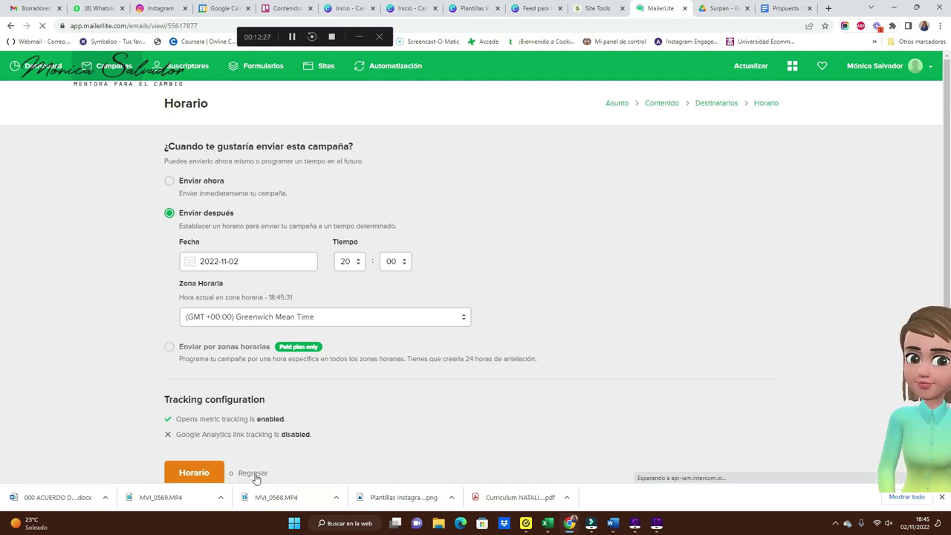